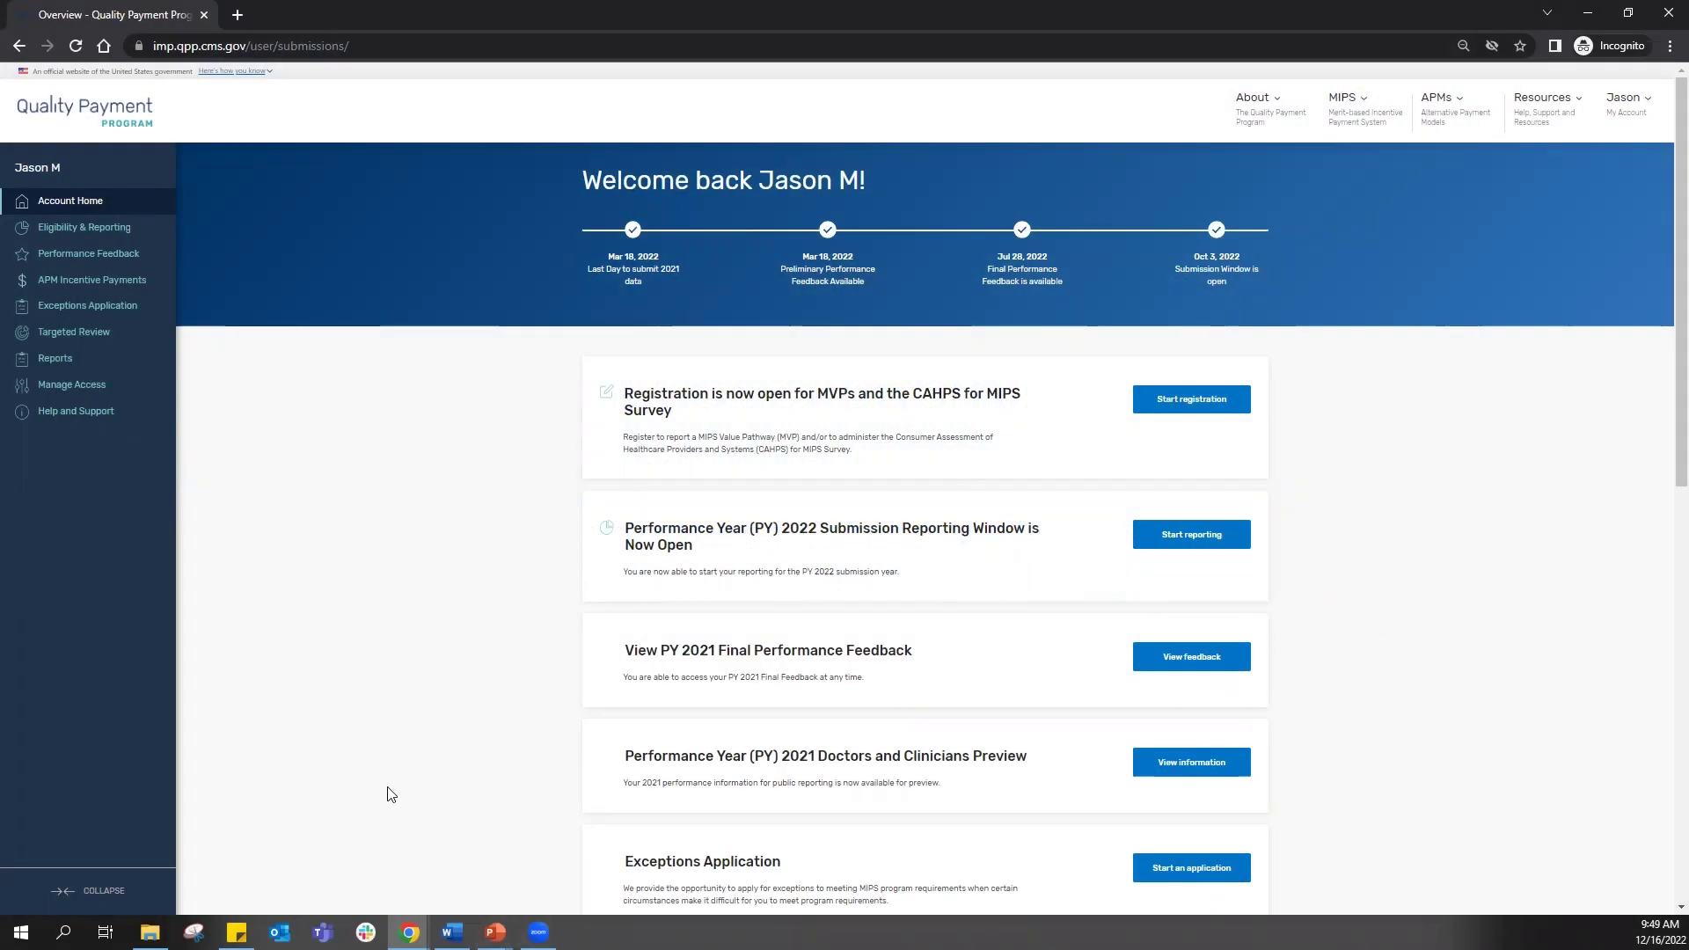
- From Eligibility & Reporting, list Practices and choose Report as Group for Scoring Org 18
left_click(83, 234)
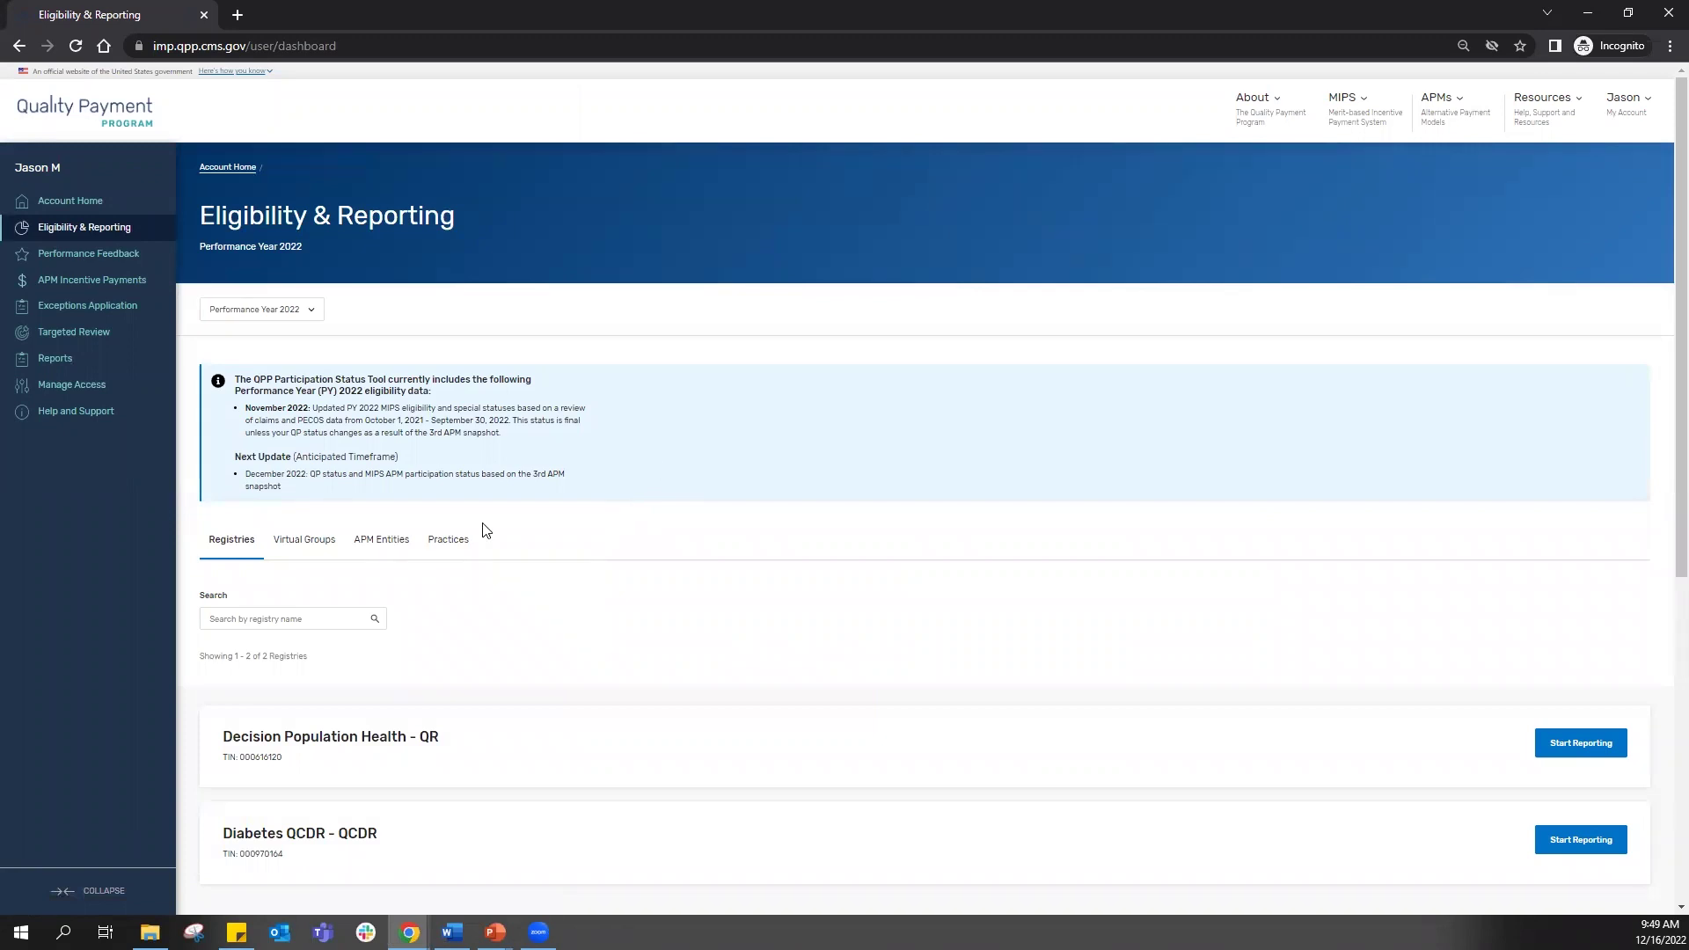
scroll(553, 542, "down", 2)
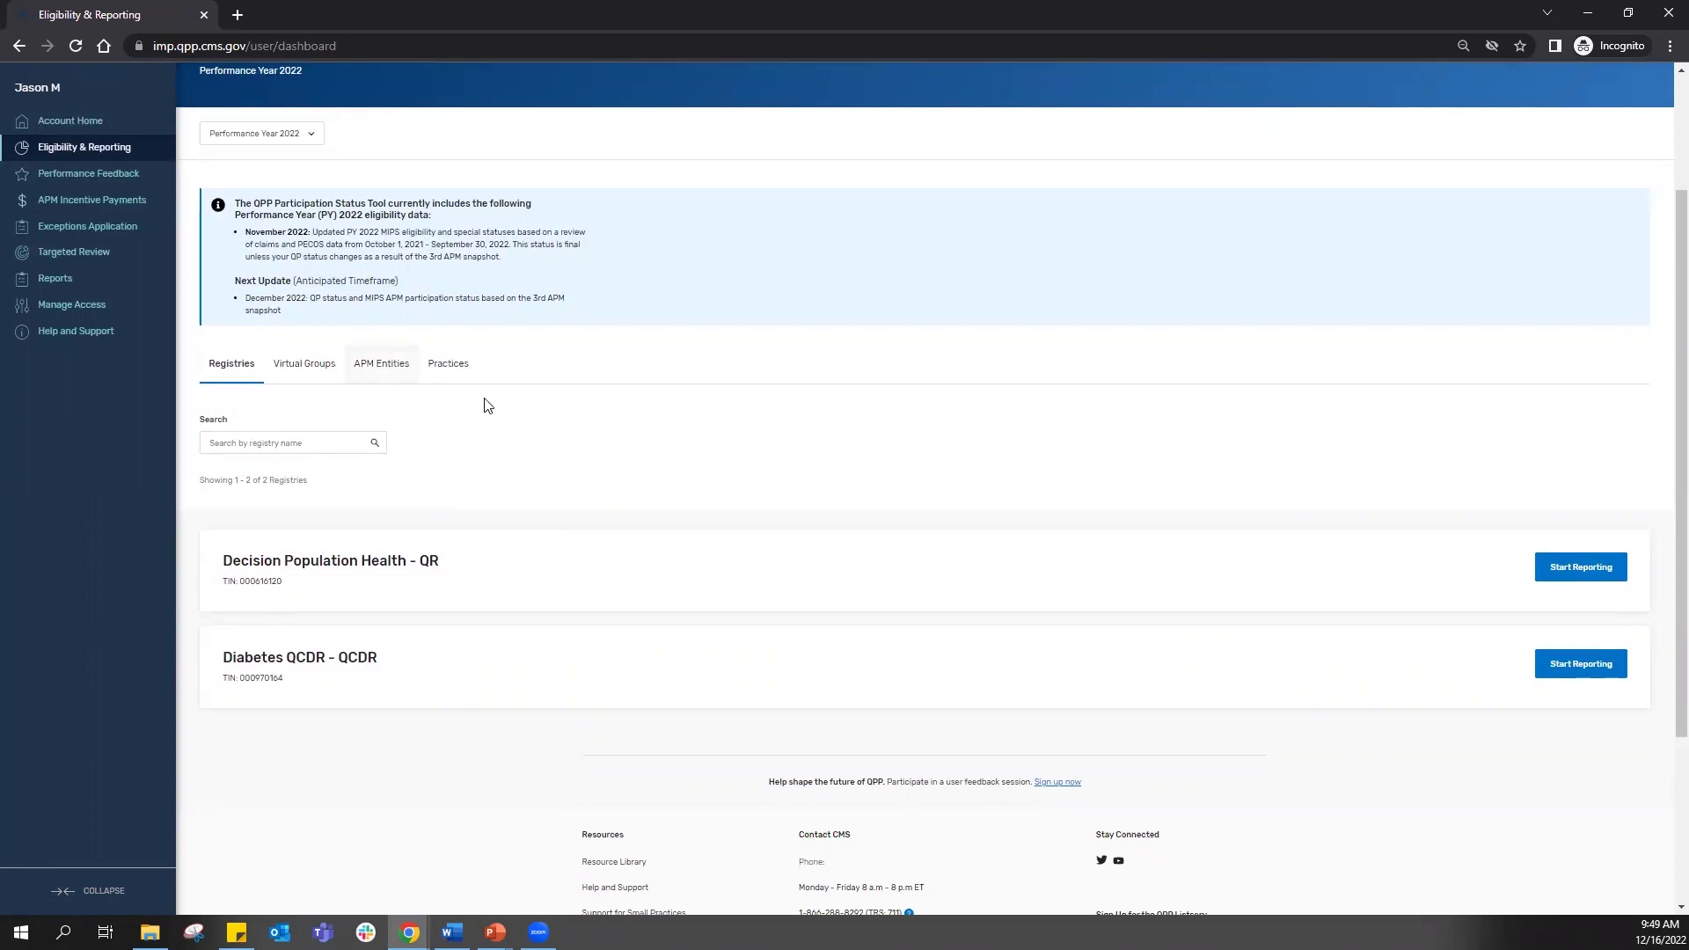
left_click(451, 374)
scroll(676, 430, "down", 2)
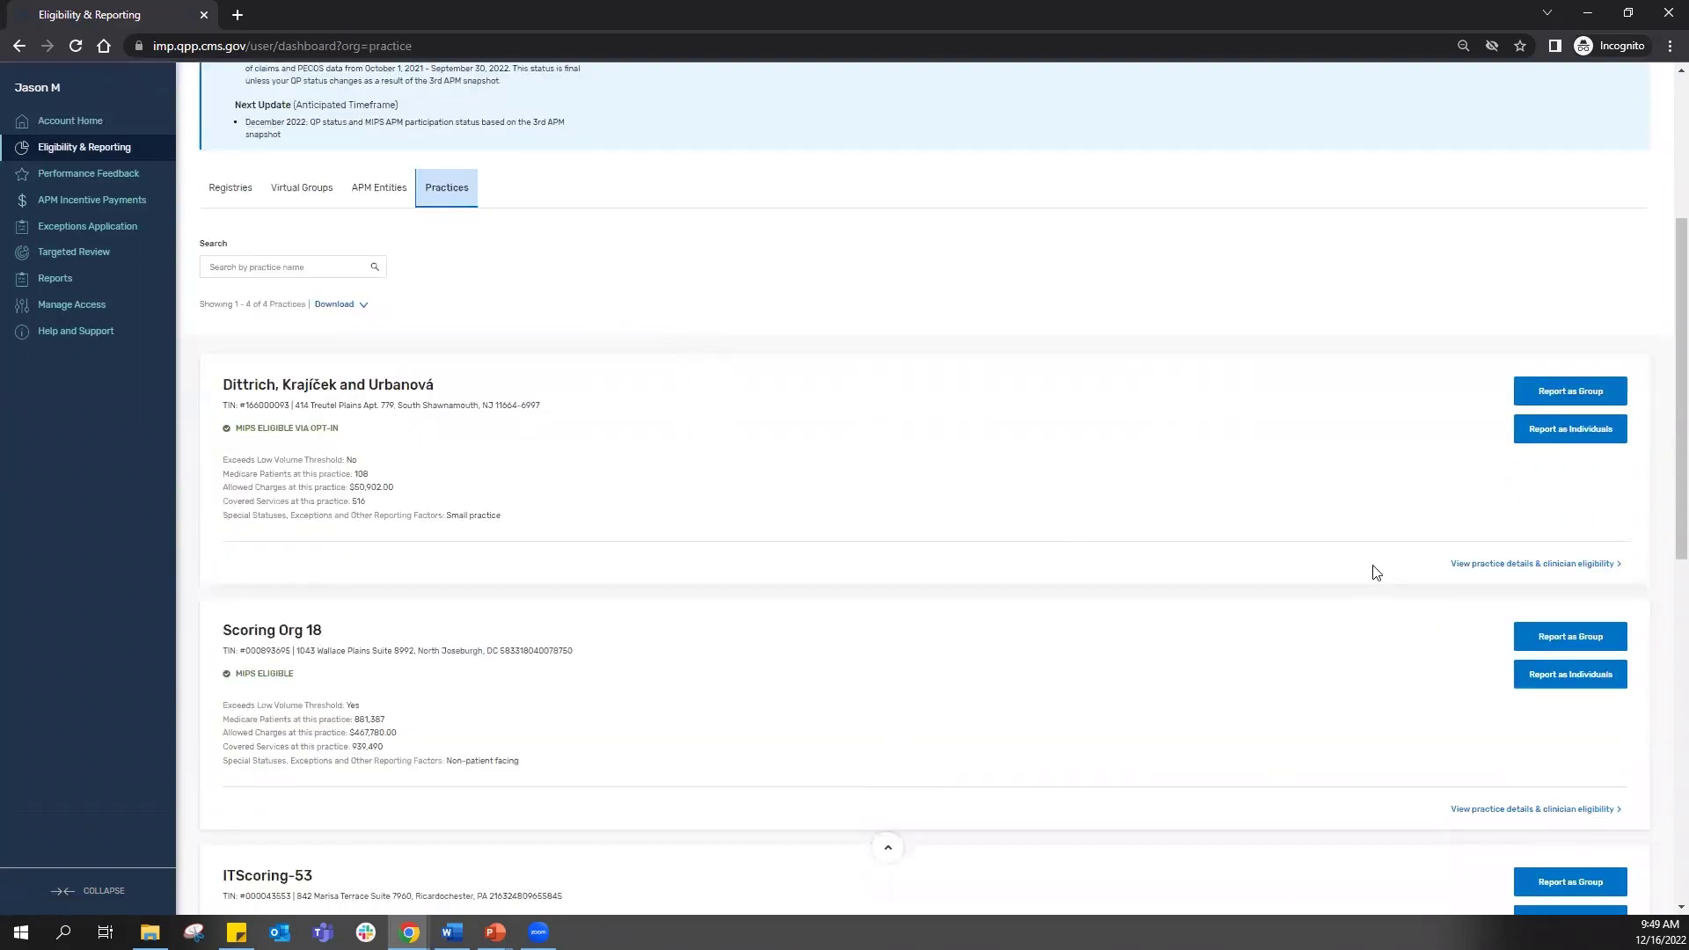
left_click(1560, 636)
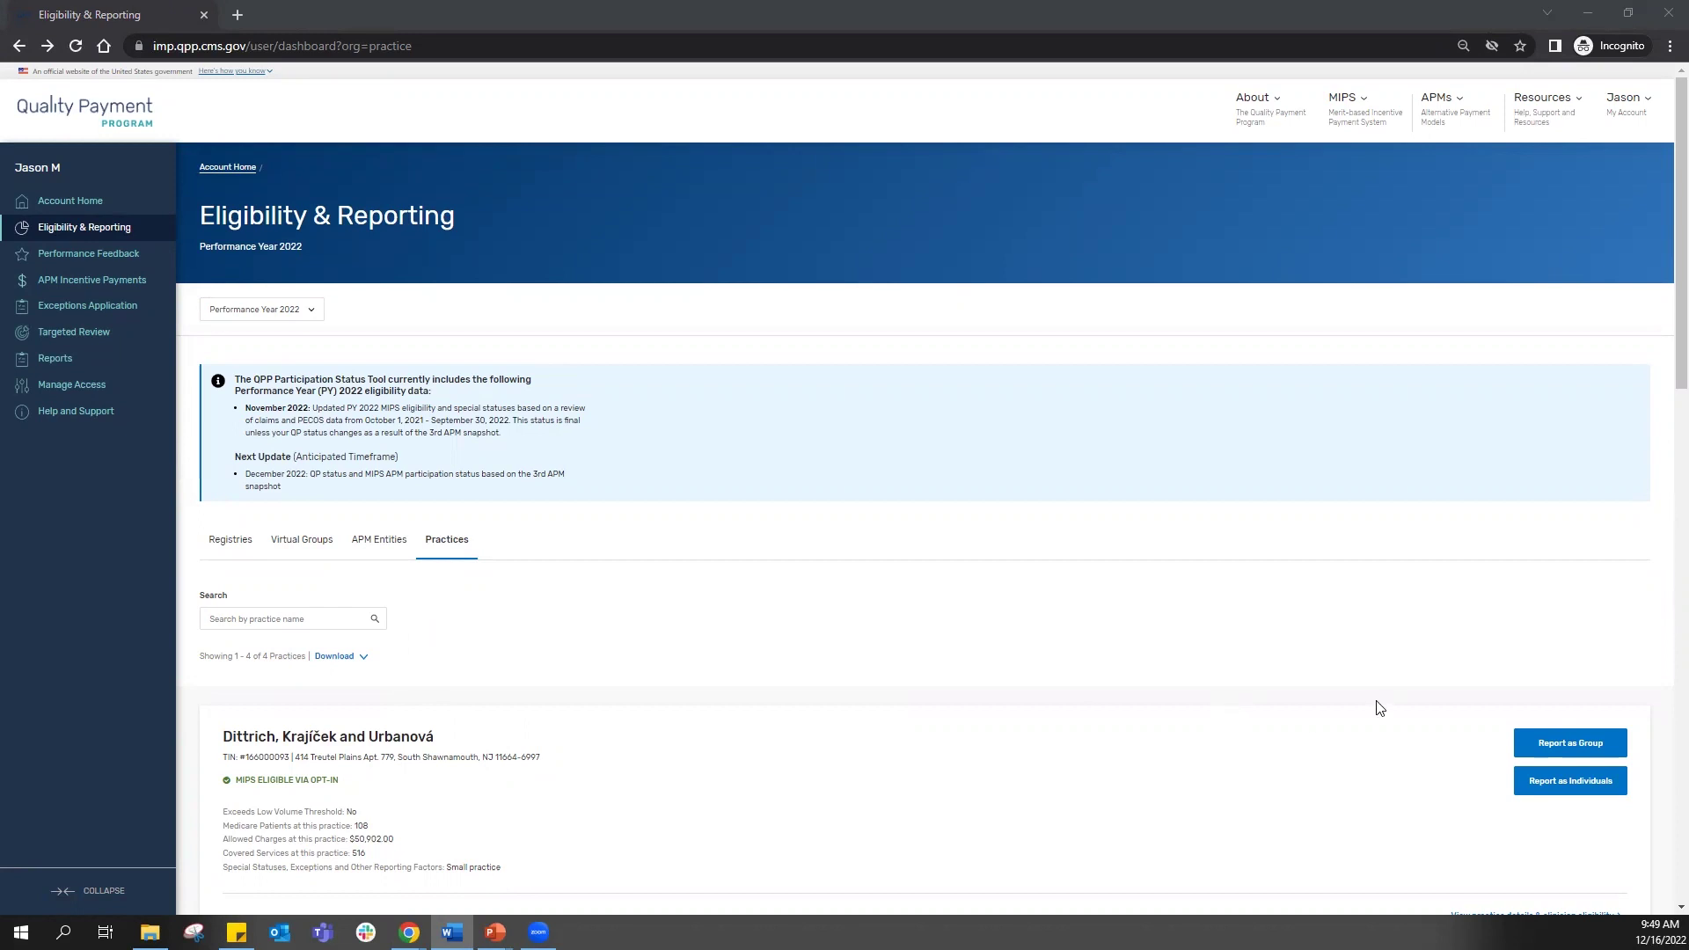
scroll(1382, 702, "down", 2)
scroll(1452, 633, "down", 2)
left_click(1534, 552)
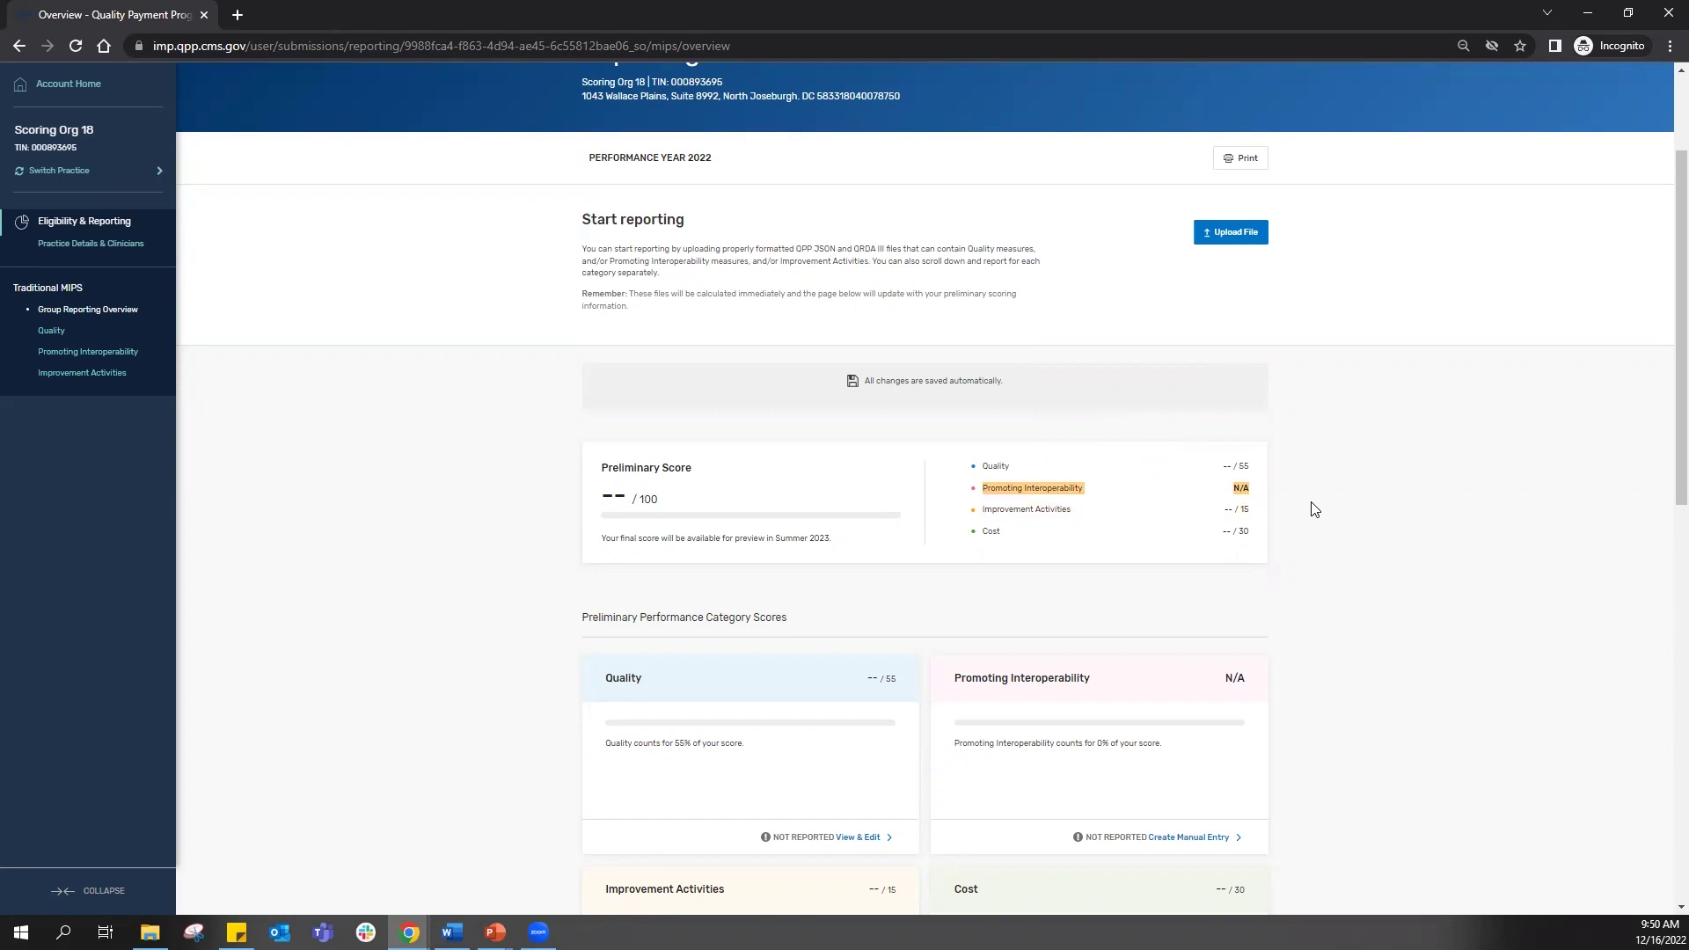
scroll(1311, 509, "down", 2)
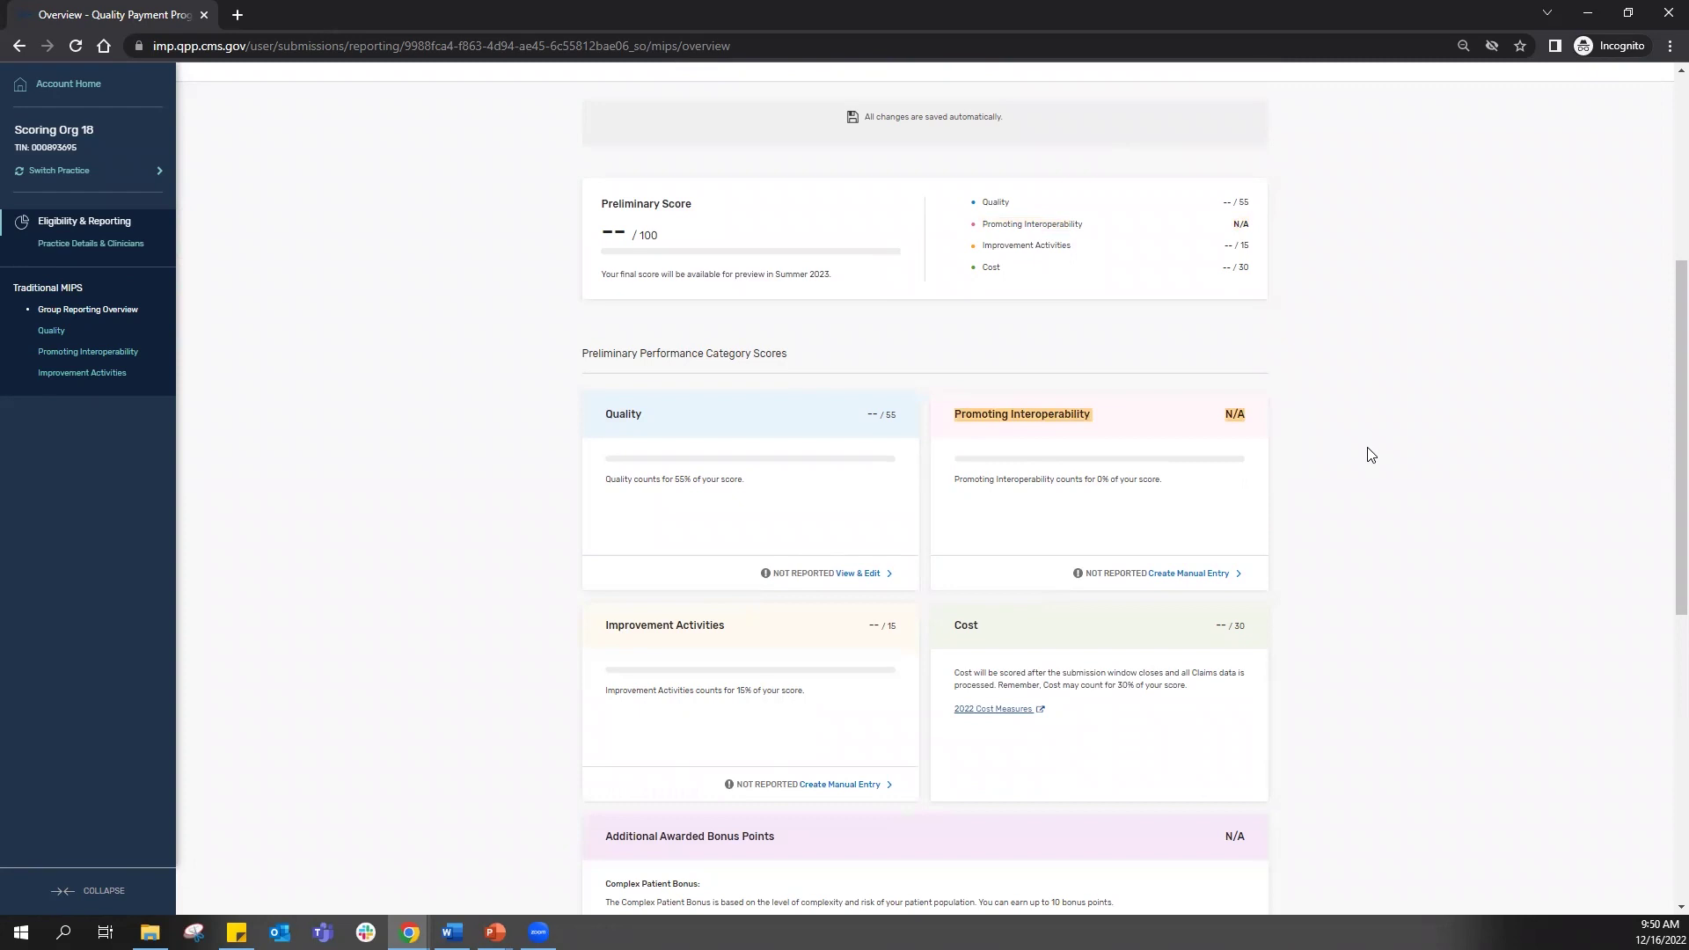
- Start a manual entry from the Promoting Interoperability card on Reporting Overview
left_click(1195, 576)
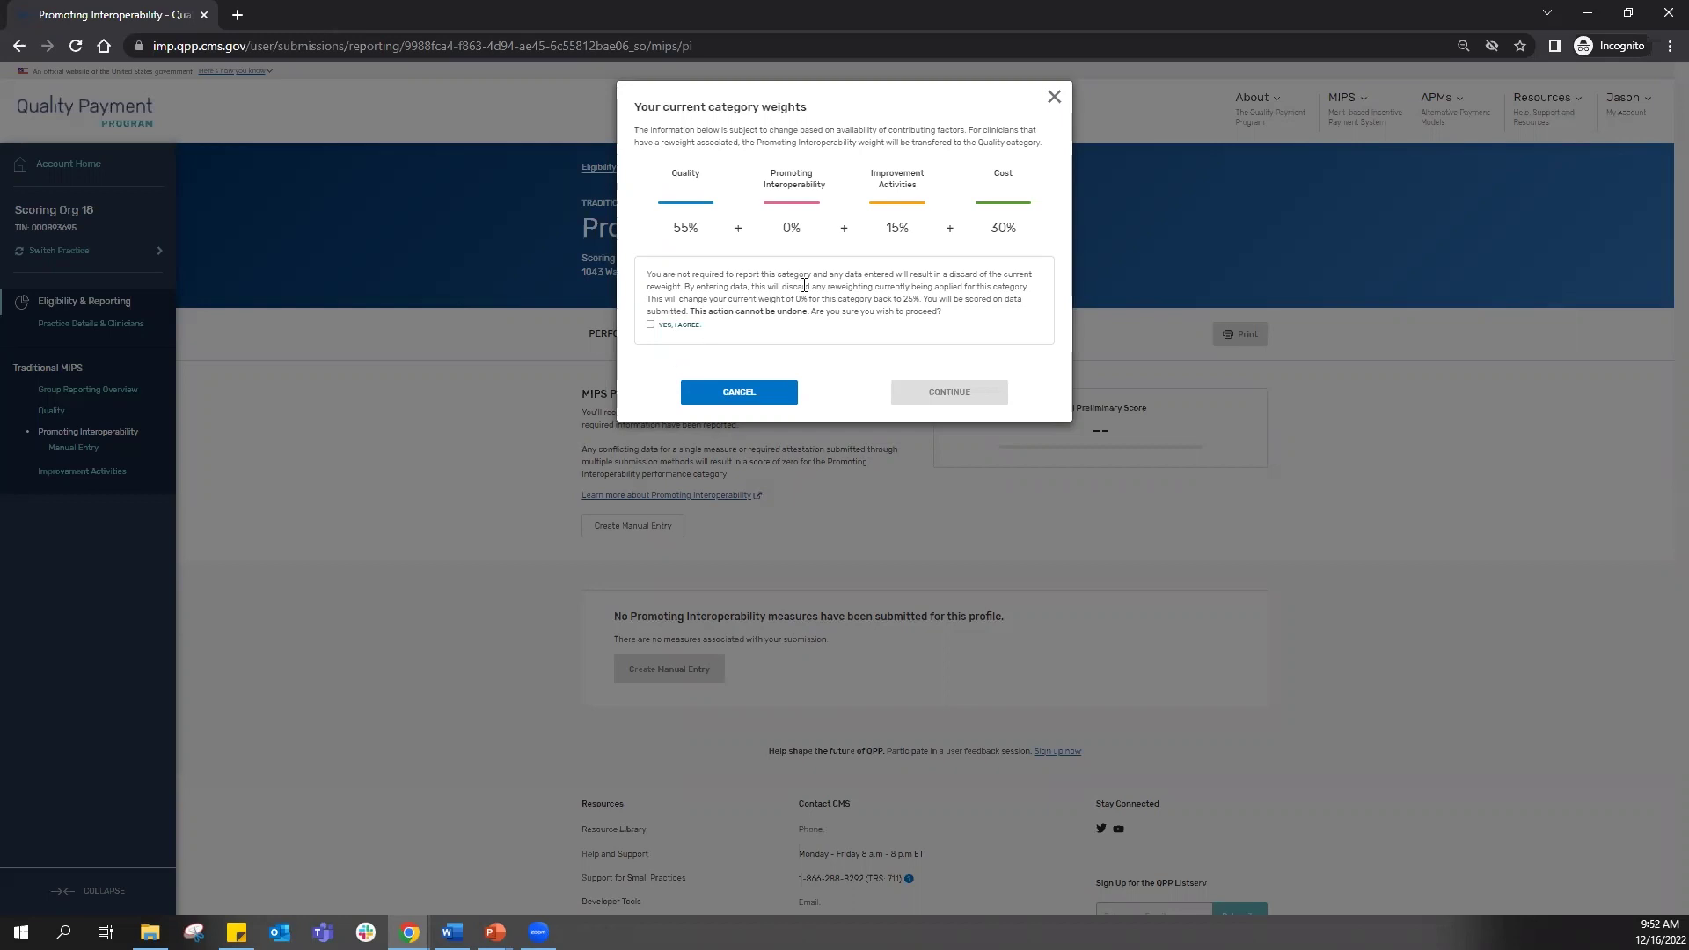
- Agree to the category weights reweighting notice and continue
left_click(650, 326)
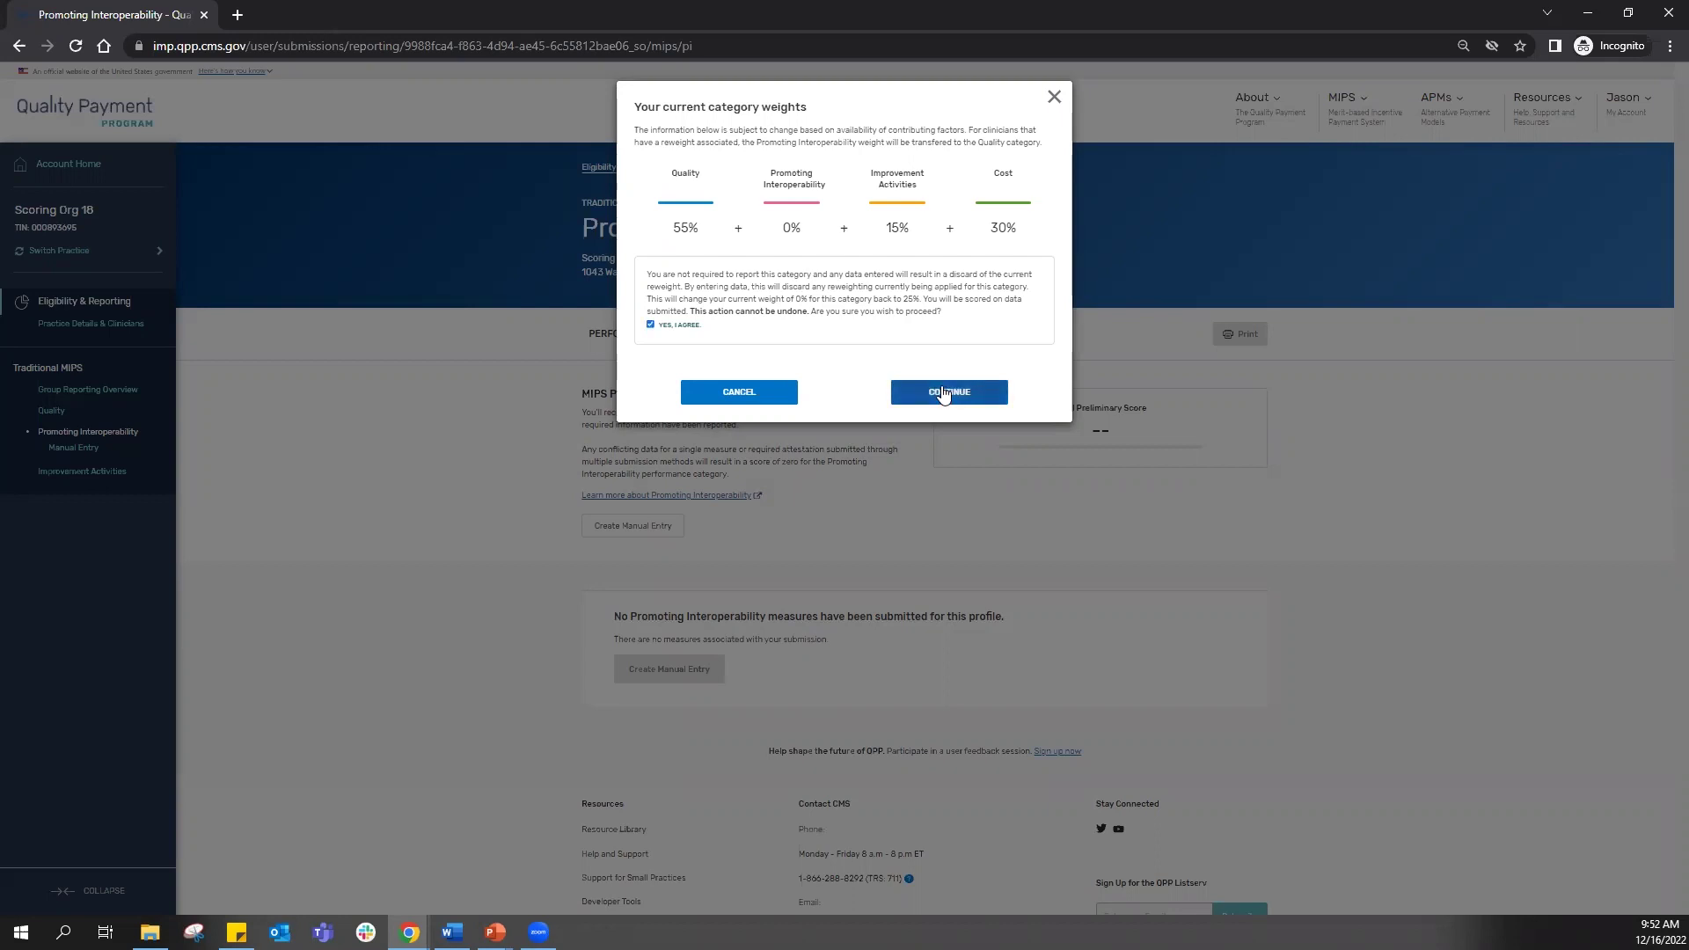
left_click(946, 393)
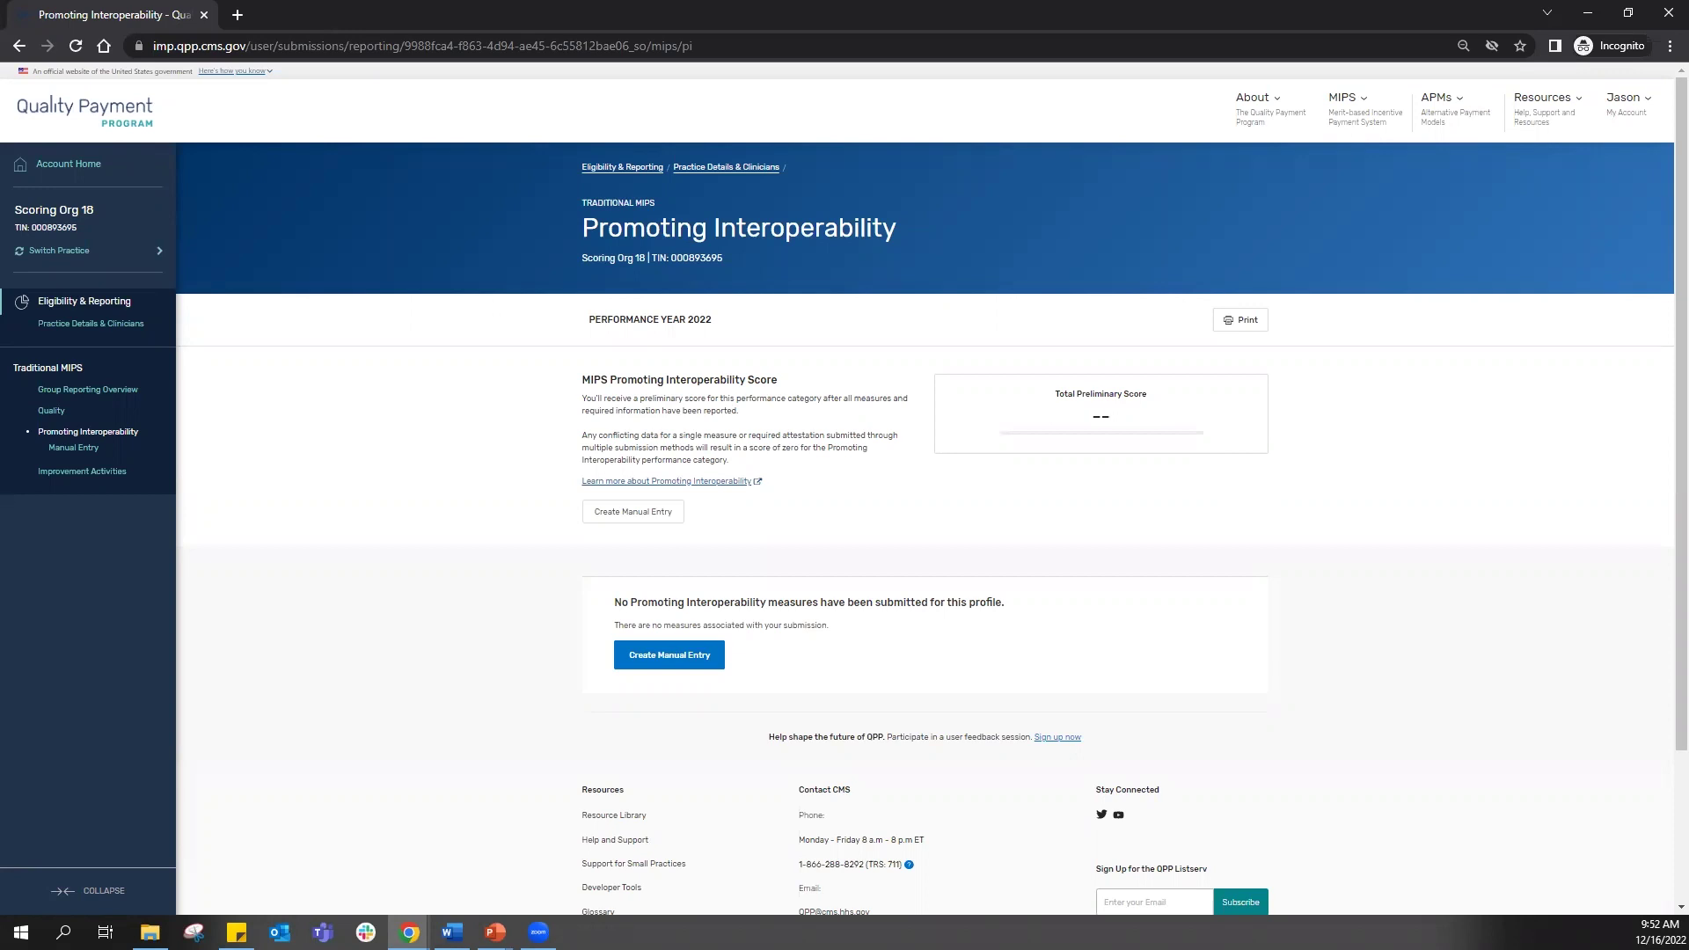
- Create the manual entry with performance period 01/01/2022 to 12/31/2022
left_click(654, 662)
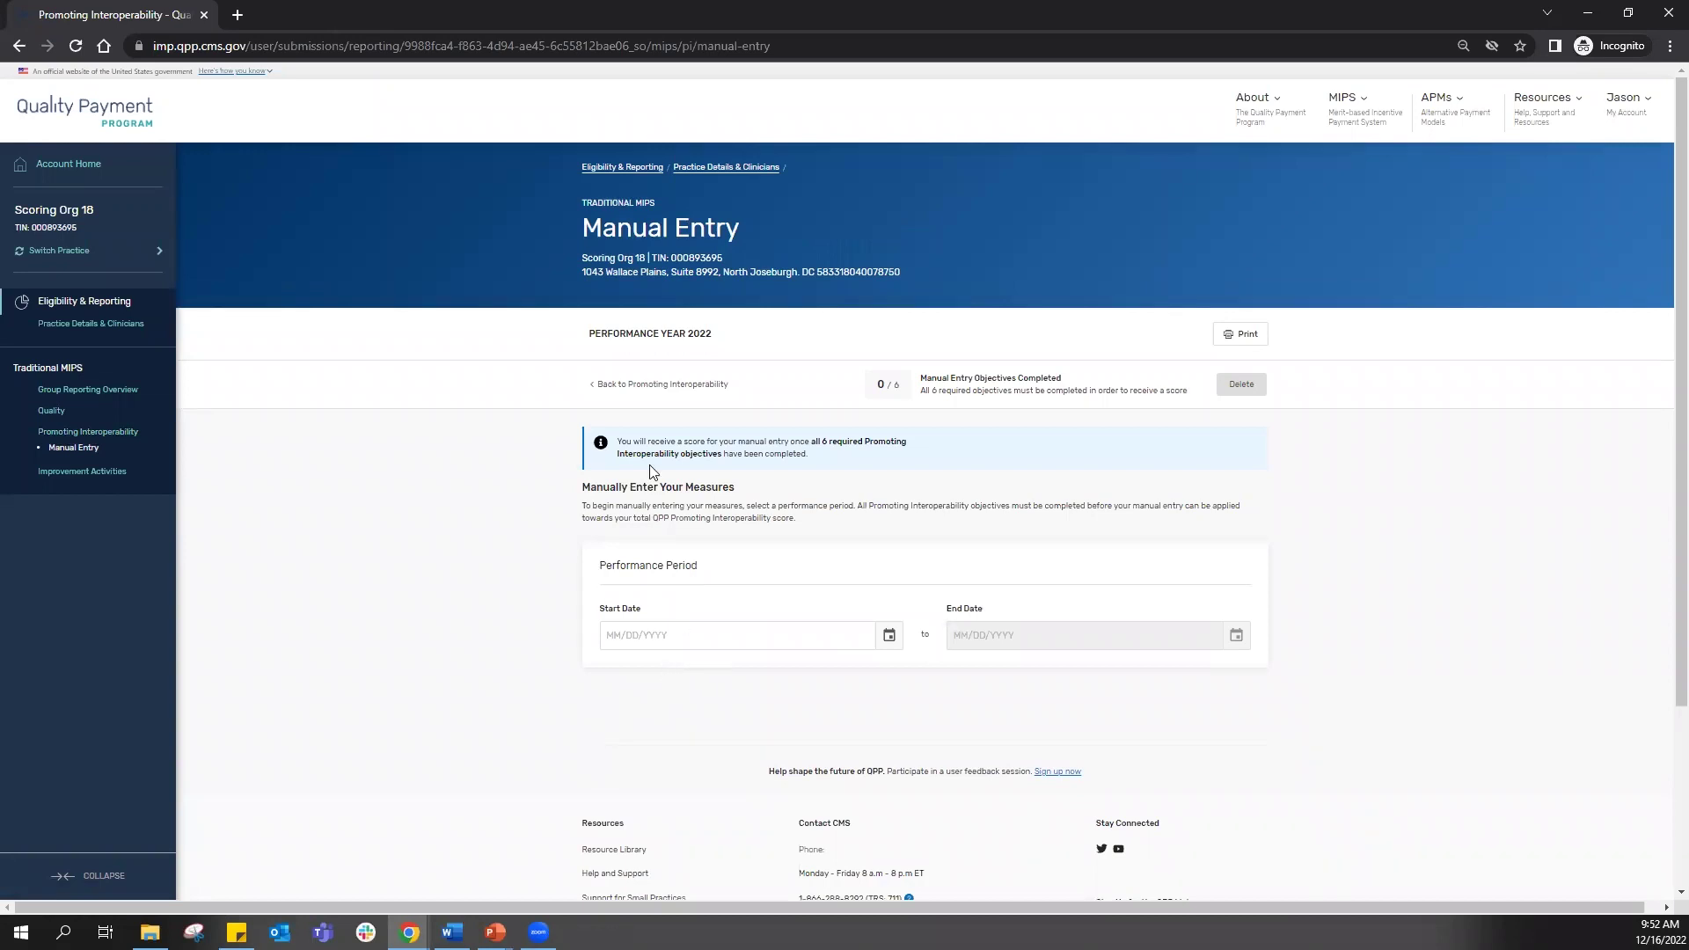
left_click(649, 636)
left_click(692, 629)
type("01/01/")
type("2022")
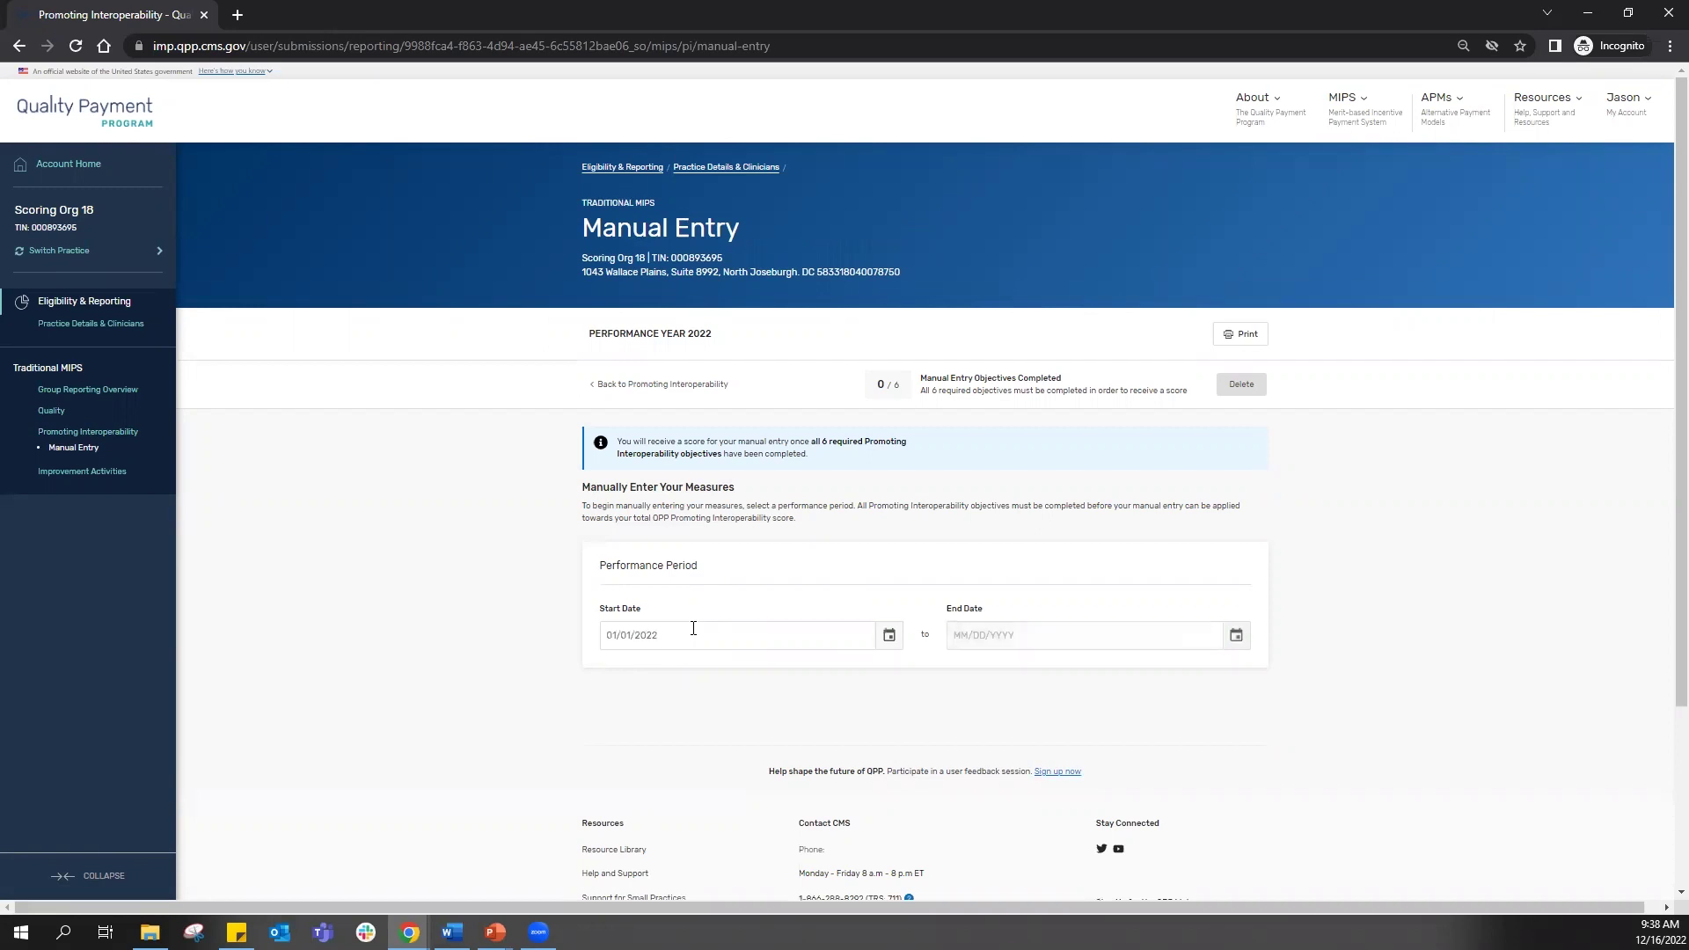
key("Tab")
left_click(1059, 631)
type("1/31/2022")
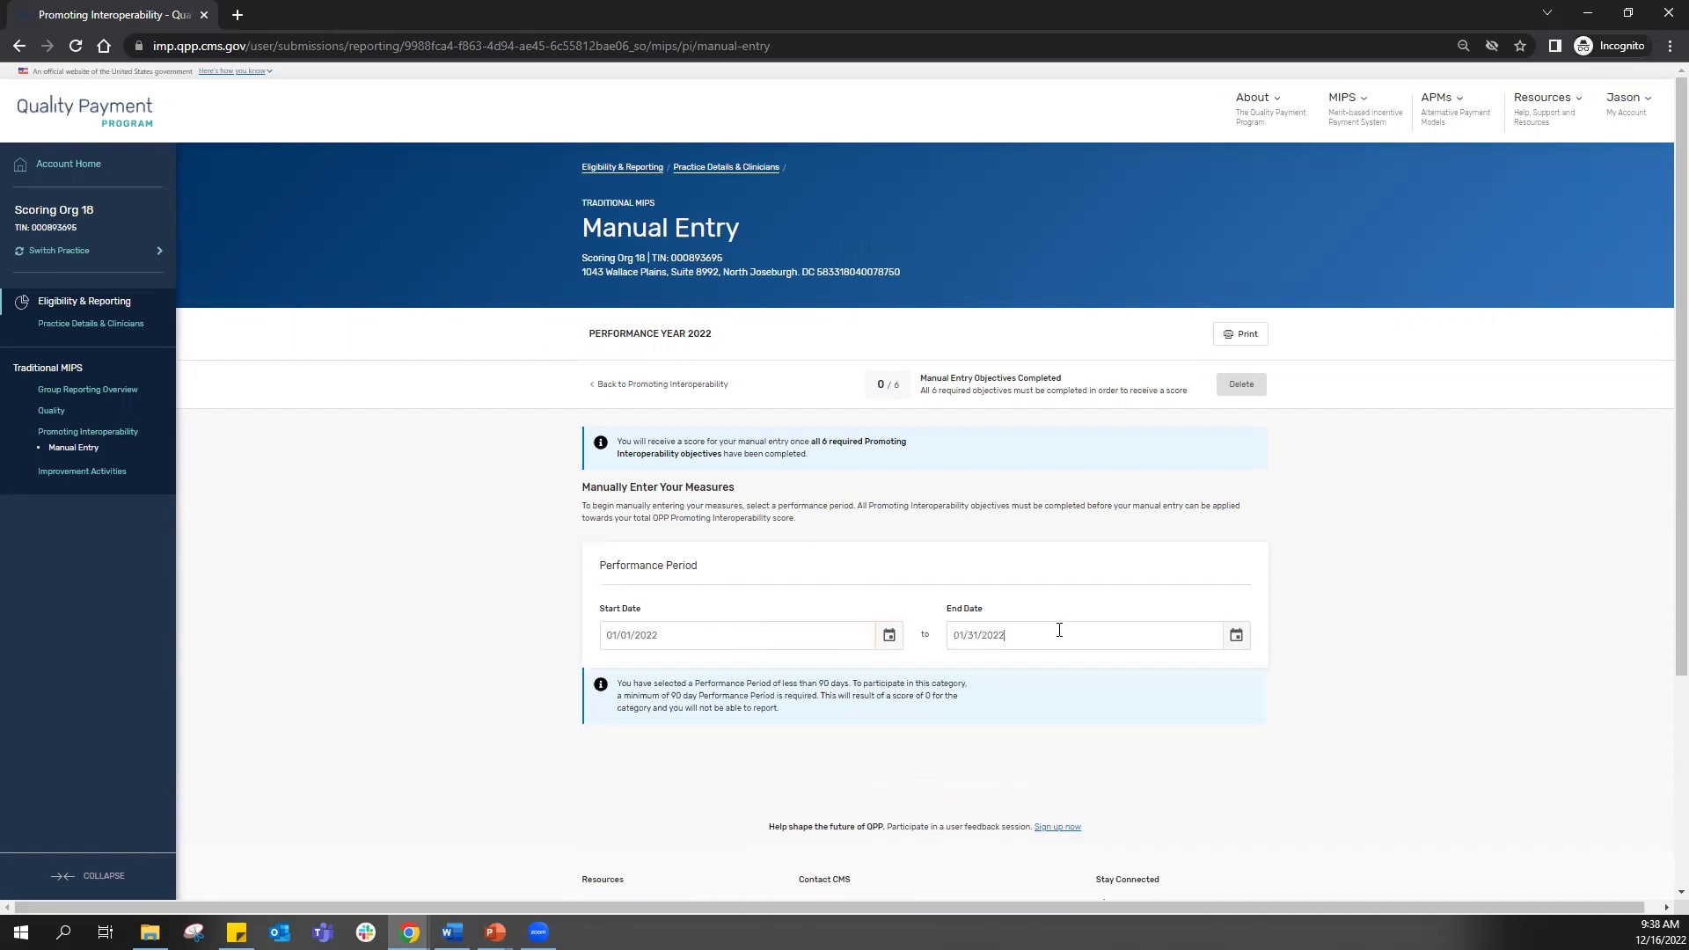
scroll(1132, 652, "down", 3)
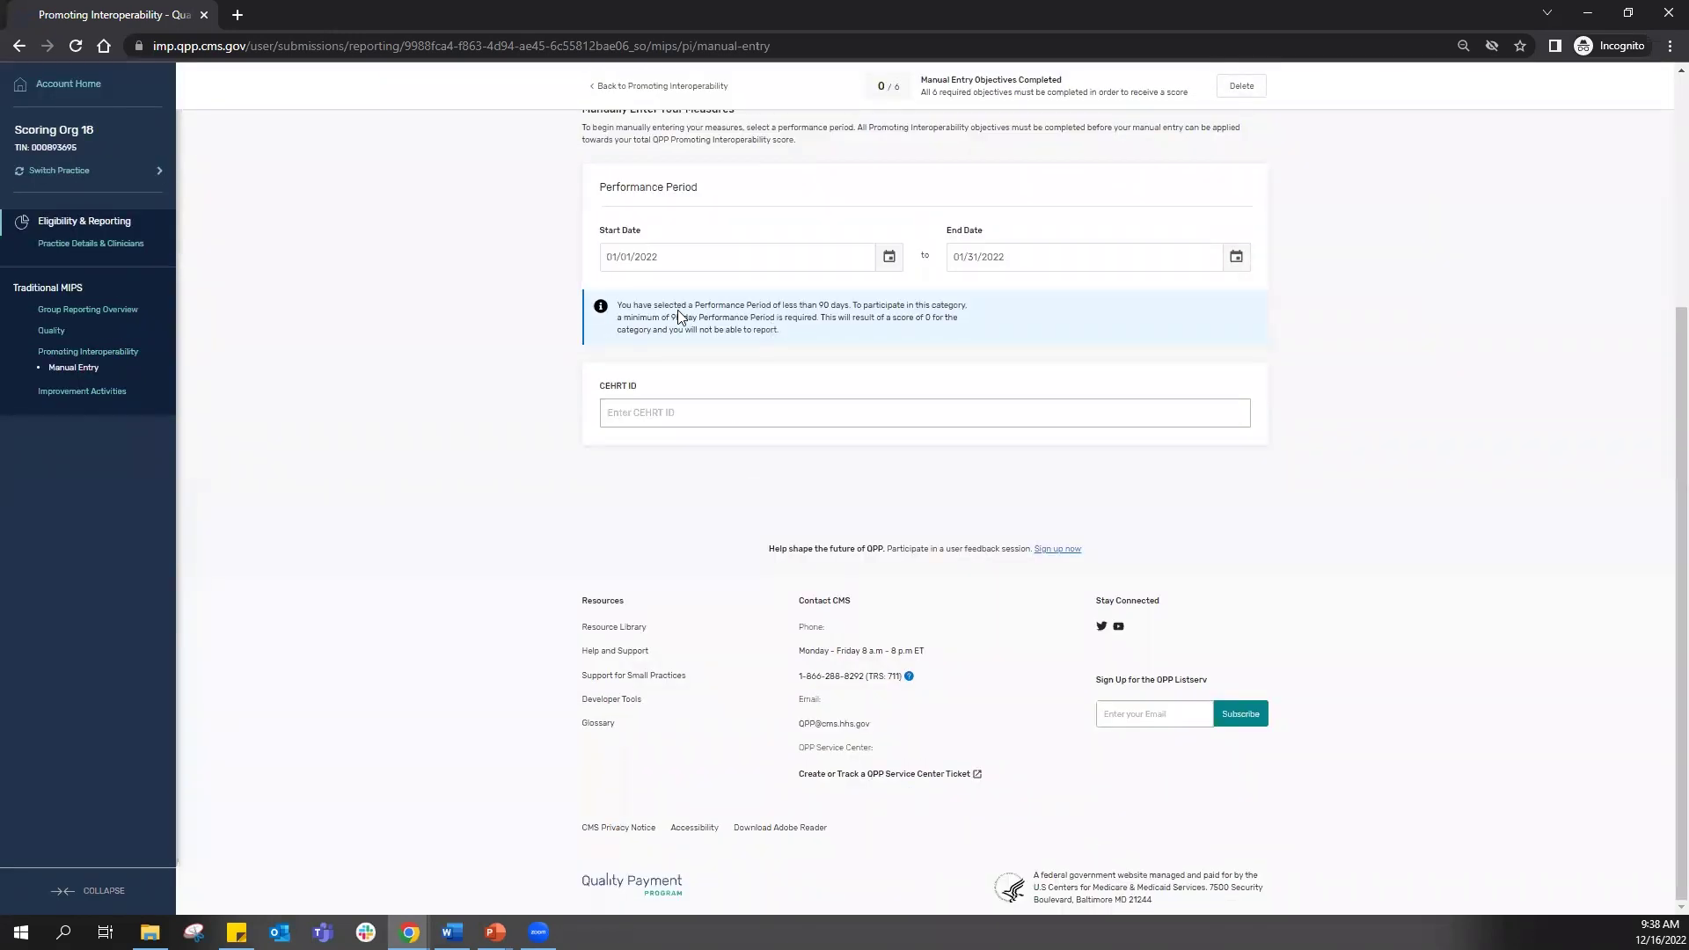
triple_click(682, 317)
left_click(815, 323)
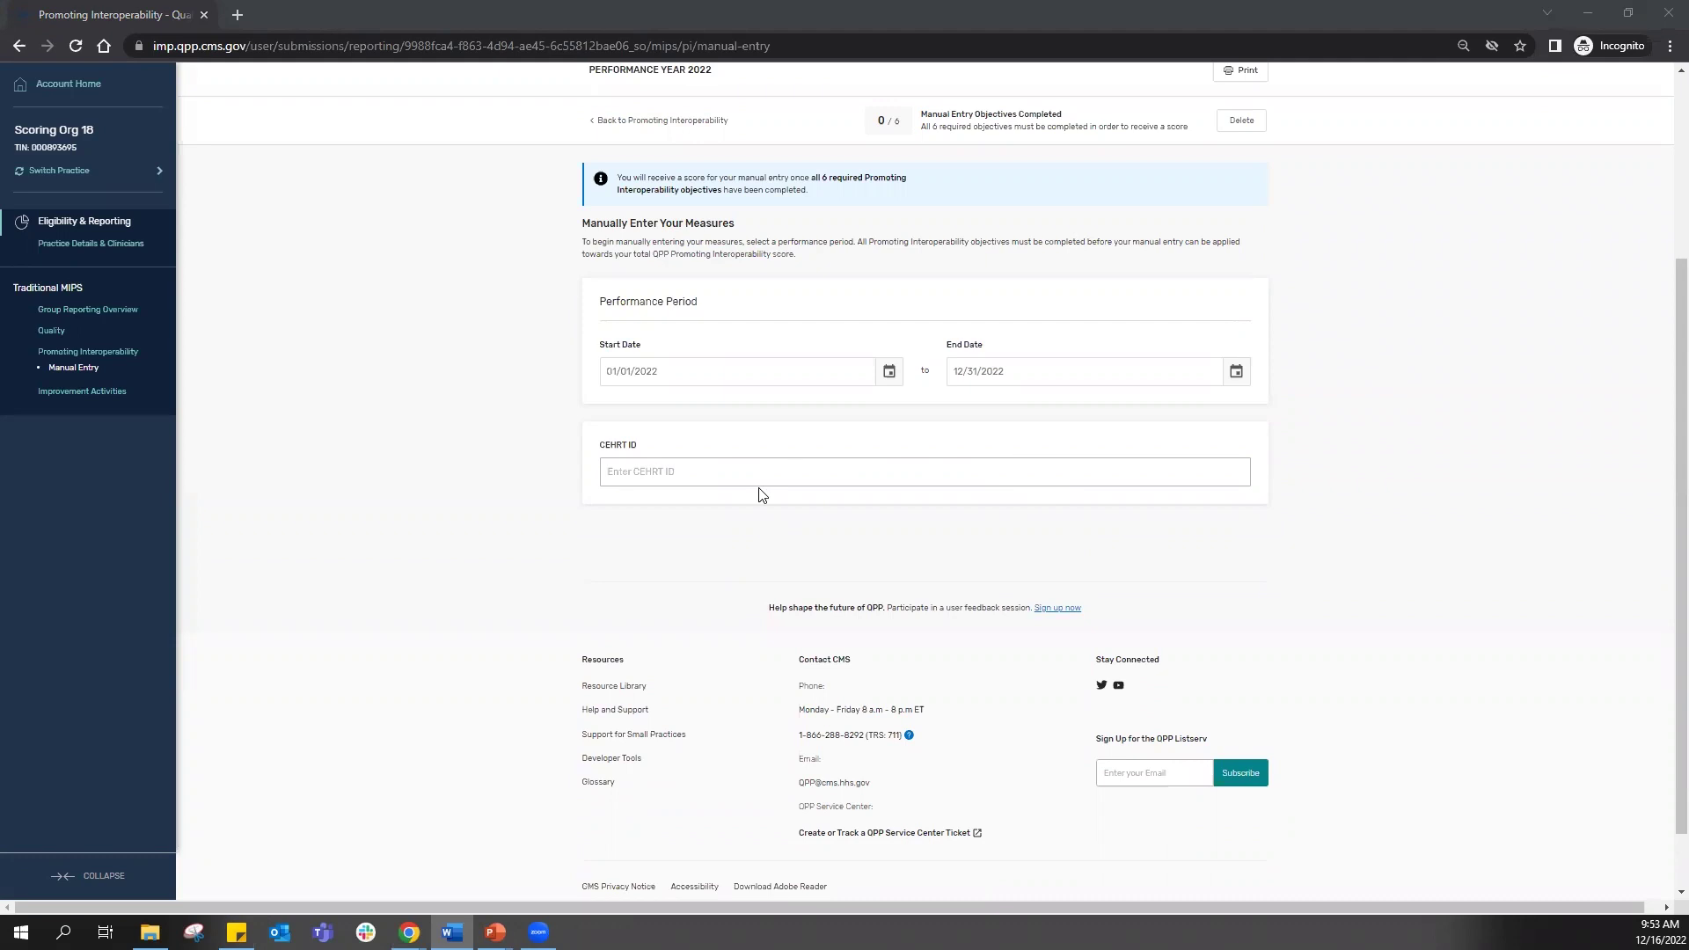
- Paste the CEHRT ID XX15EXXXXXXXXXX so the attestation statements appear
left_click(660, 475)
type("XX15EXXXXXXXXXX")
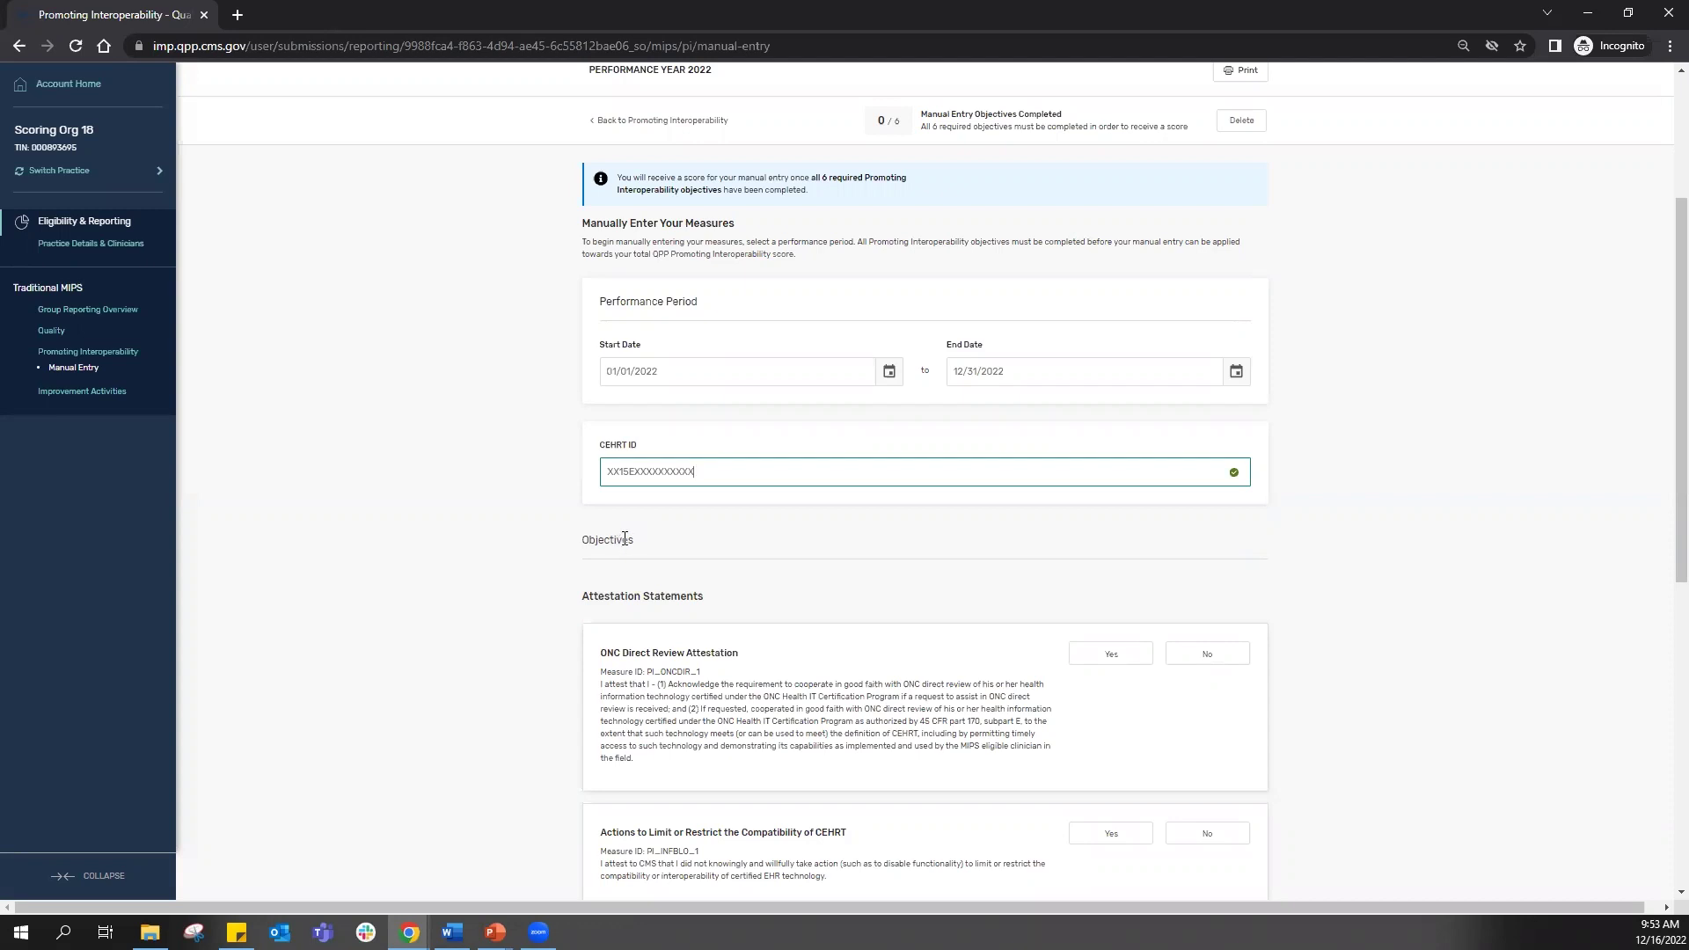
scroll(625, 539, "down", 1)
scroll(627, 535, "down", 2)
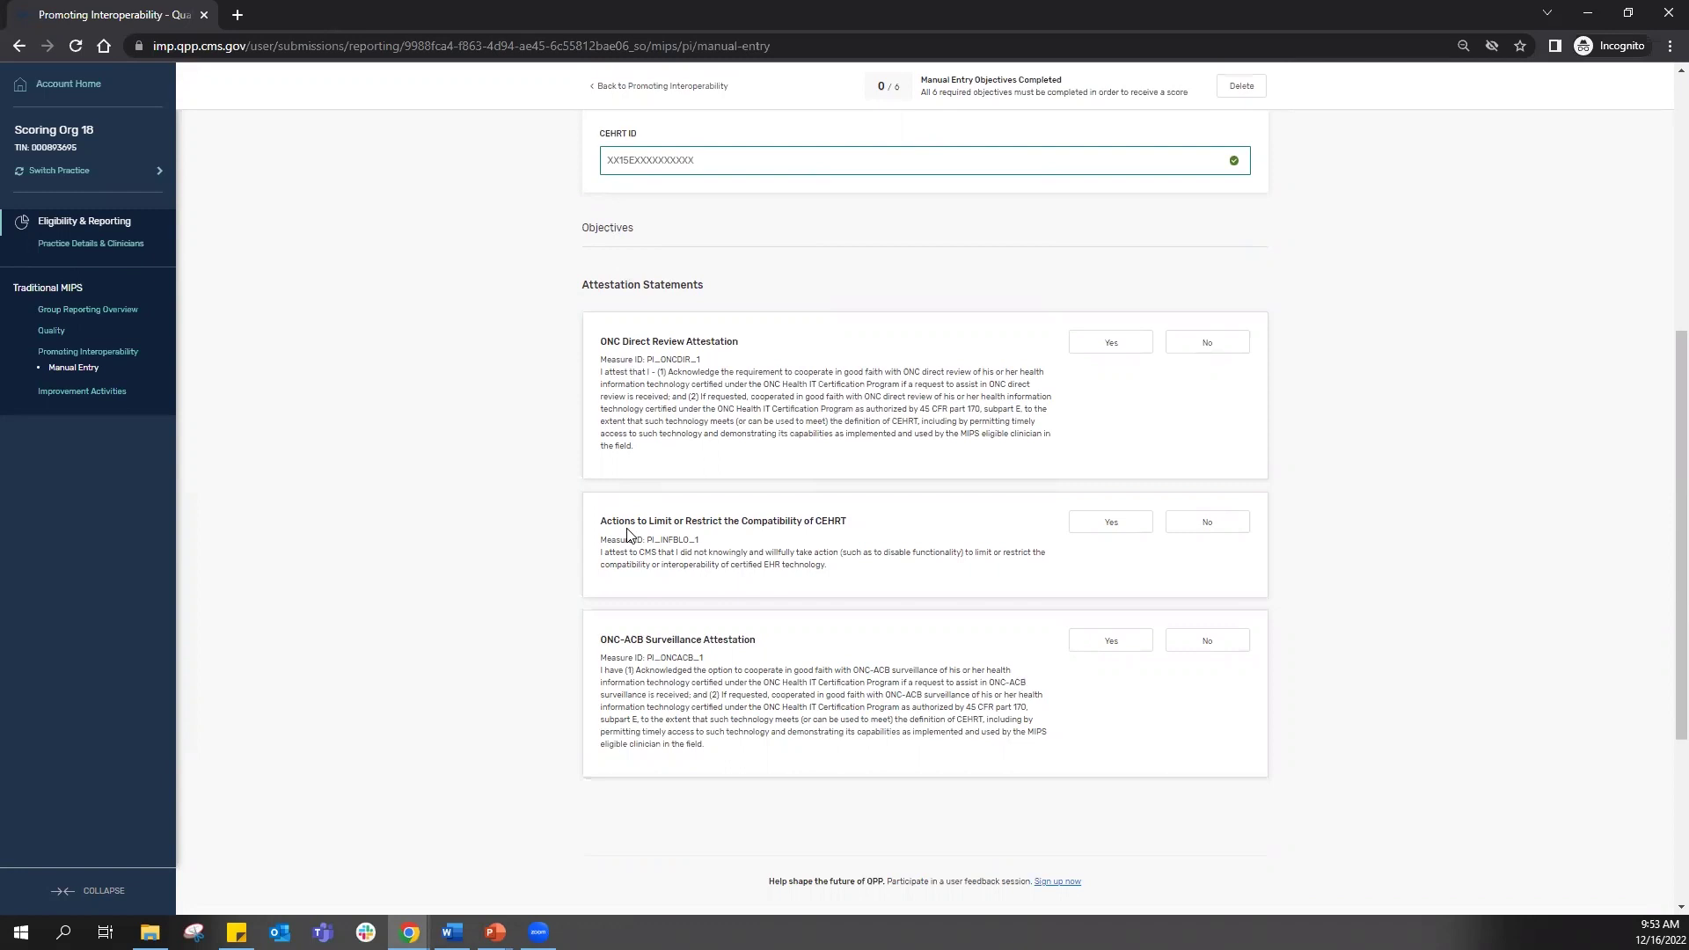
- Answer Yes to the ONC Direct Review, CEHRT compatibility and ONC-ACB Surveillance attestations
key("alt+Tab")
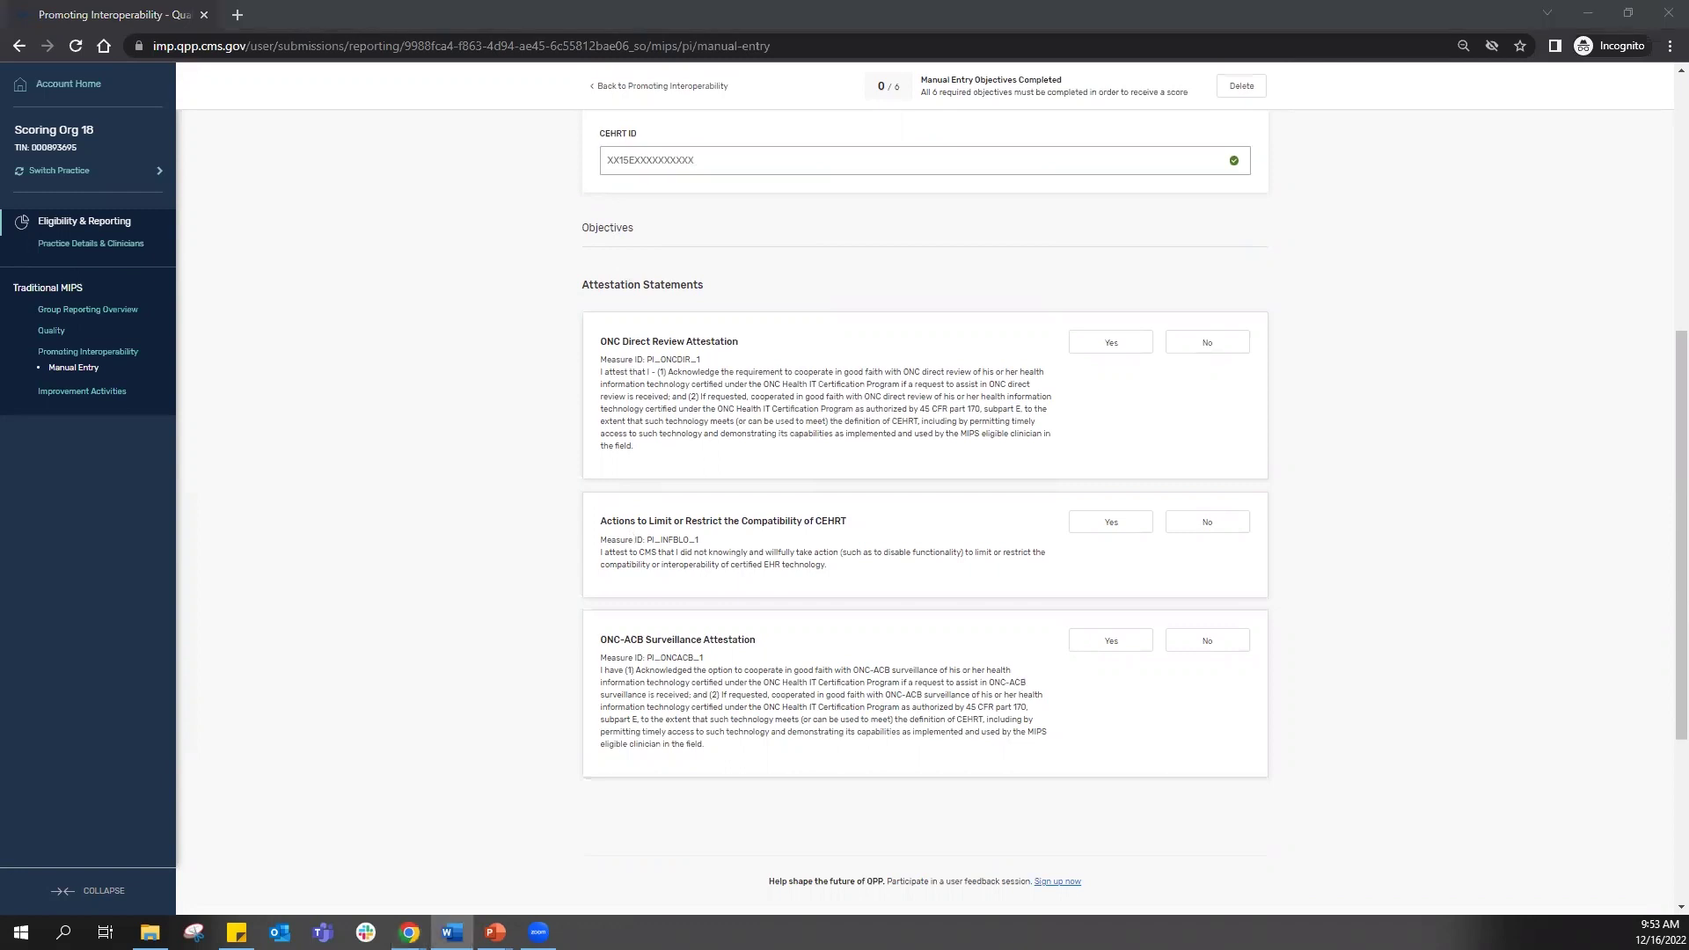
left_click(1095, 343)
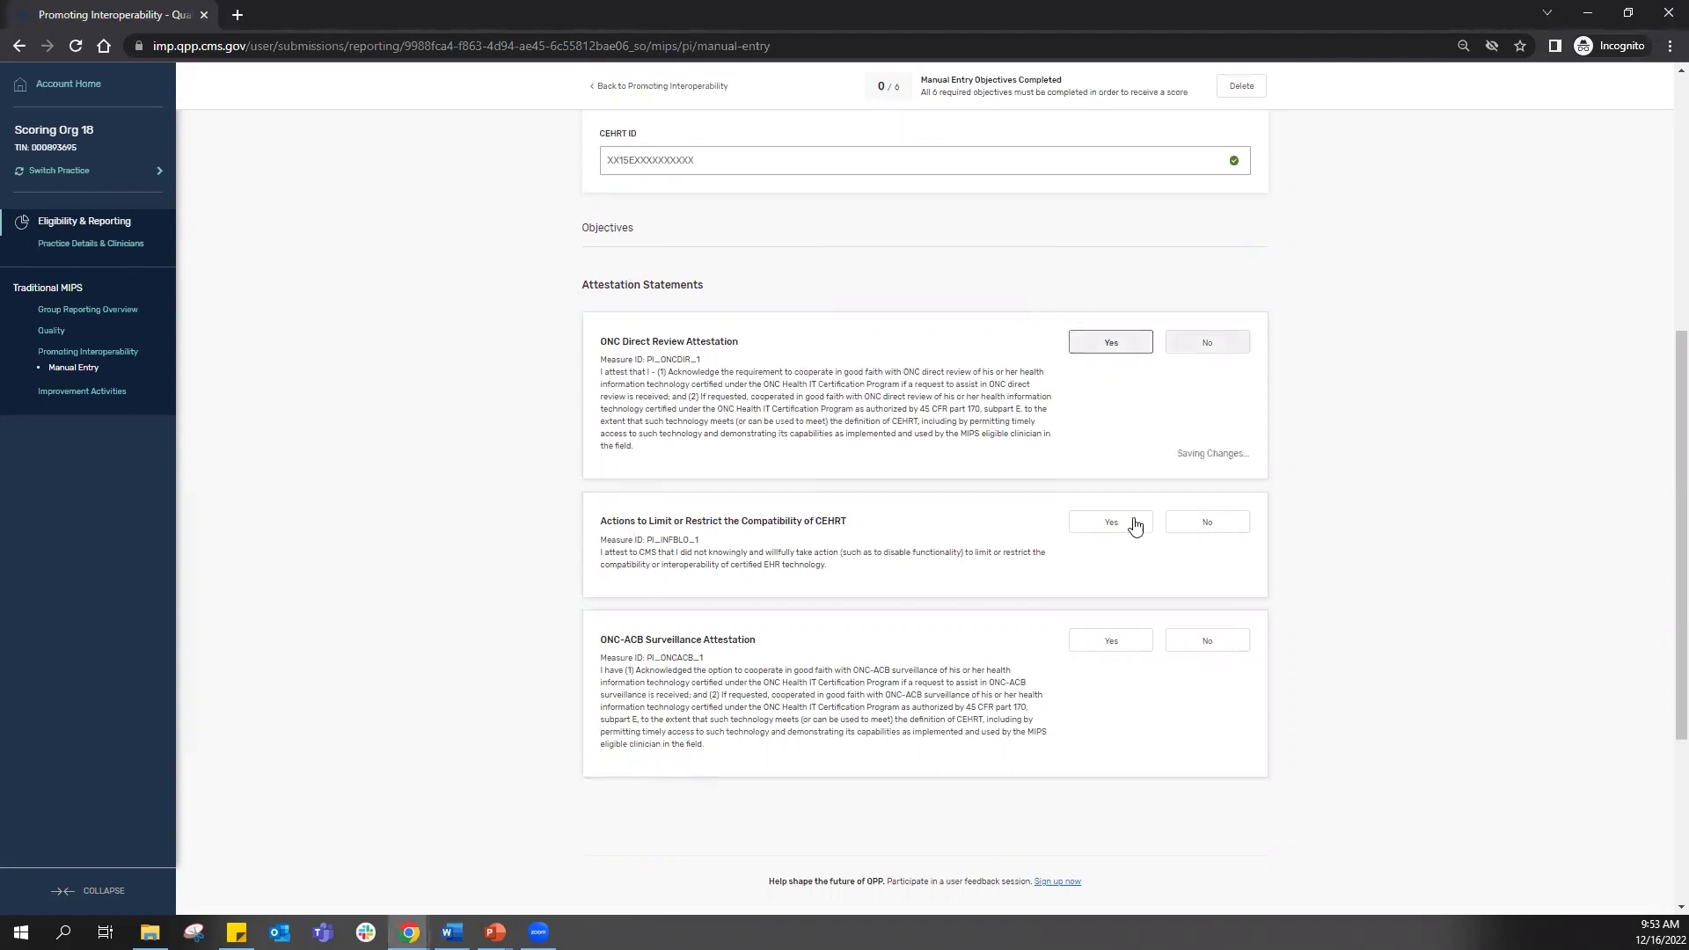
left_click(1132, 522)
left_click(1113, 640)
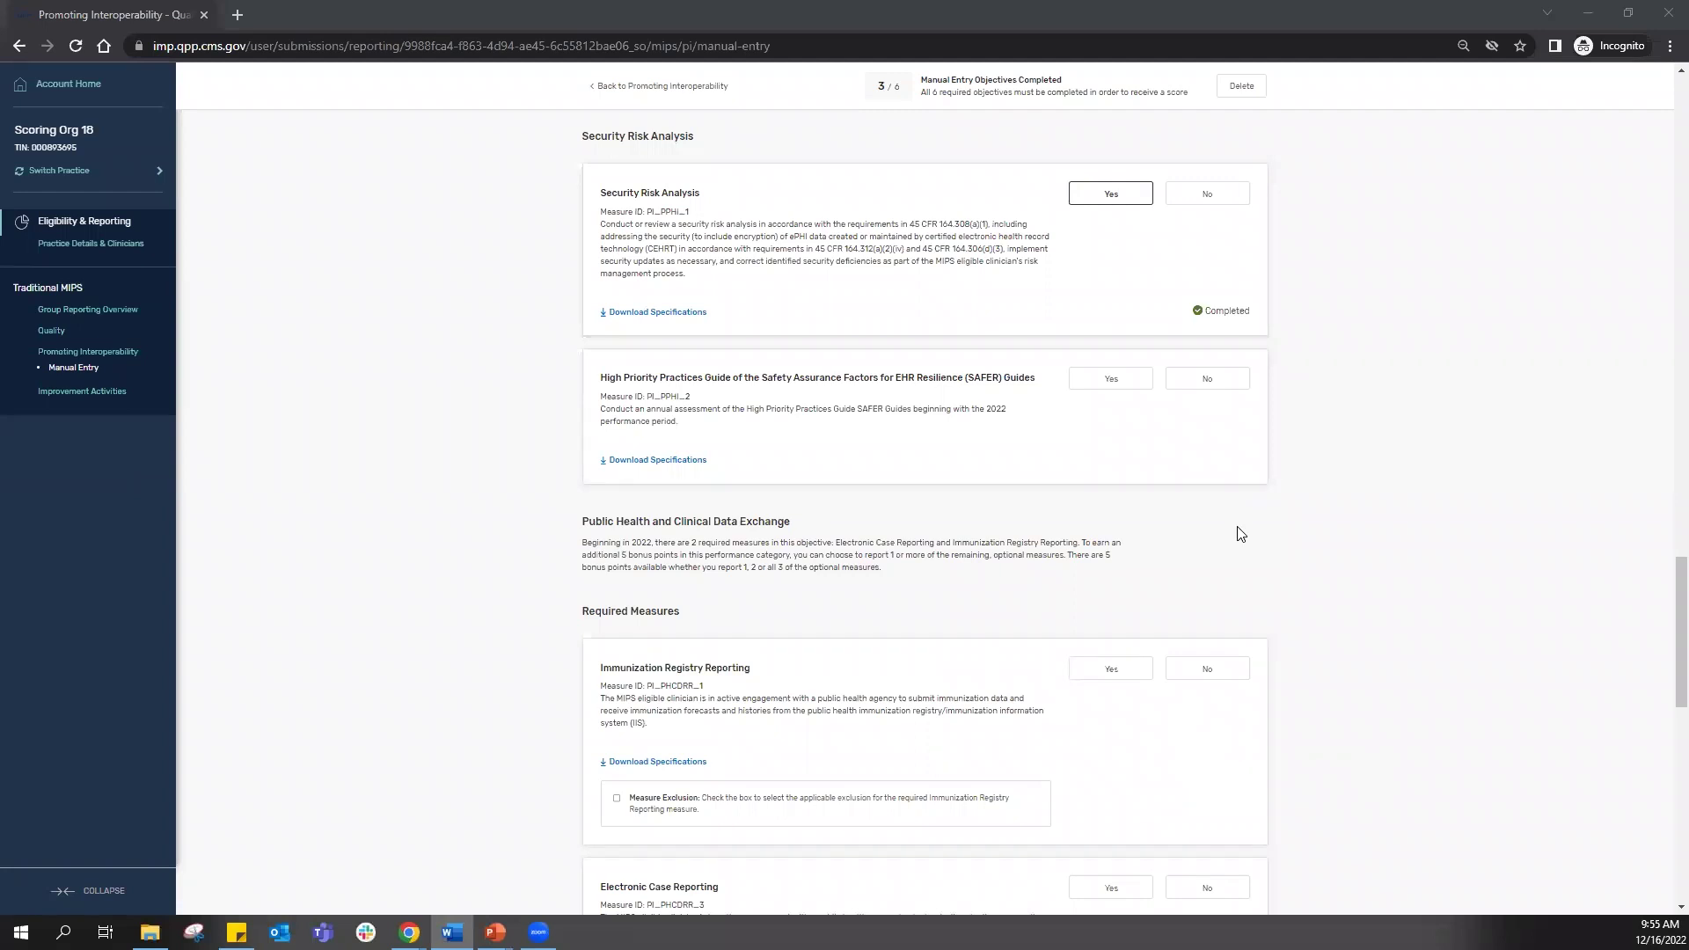
- Answer Yes to SAFER Guides, Immunization Registry, Electronic Case and Syndromic Surveillance Reporting, scoring 20.75/25
left_click(1116, 382)
scroll(1225, 456, "down", 3)
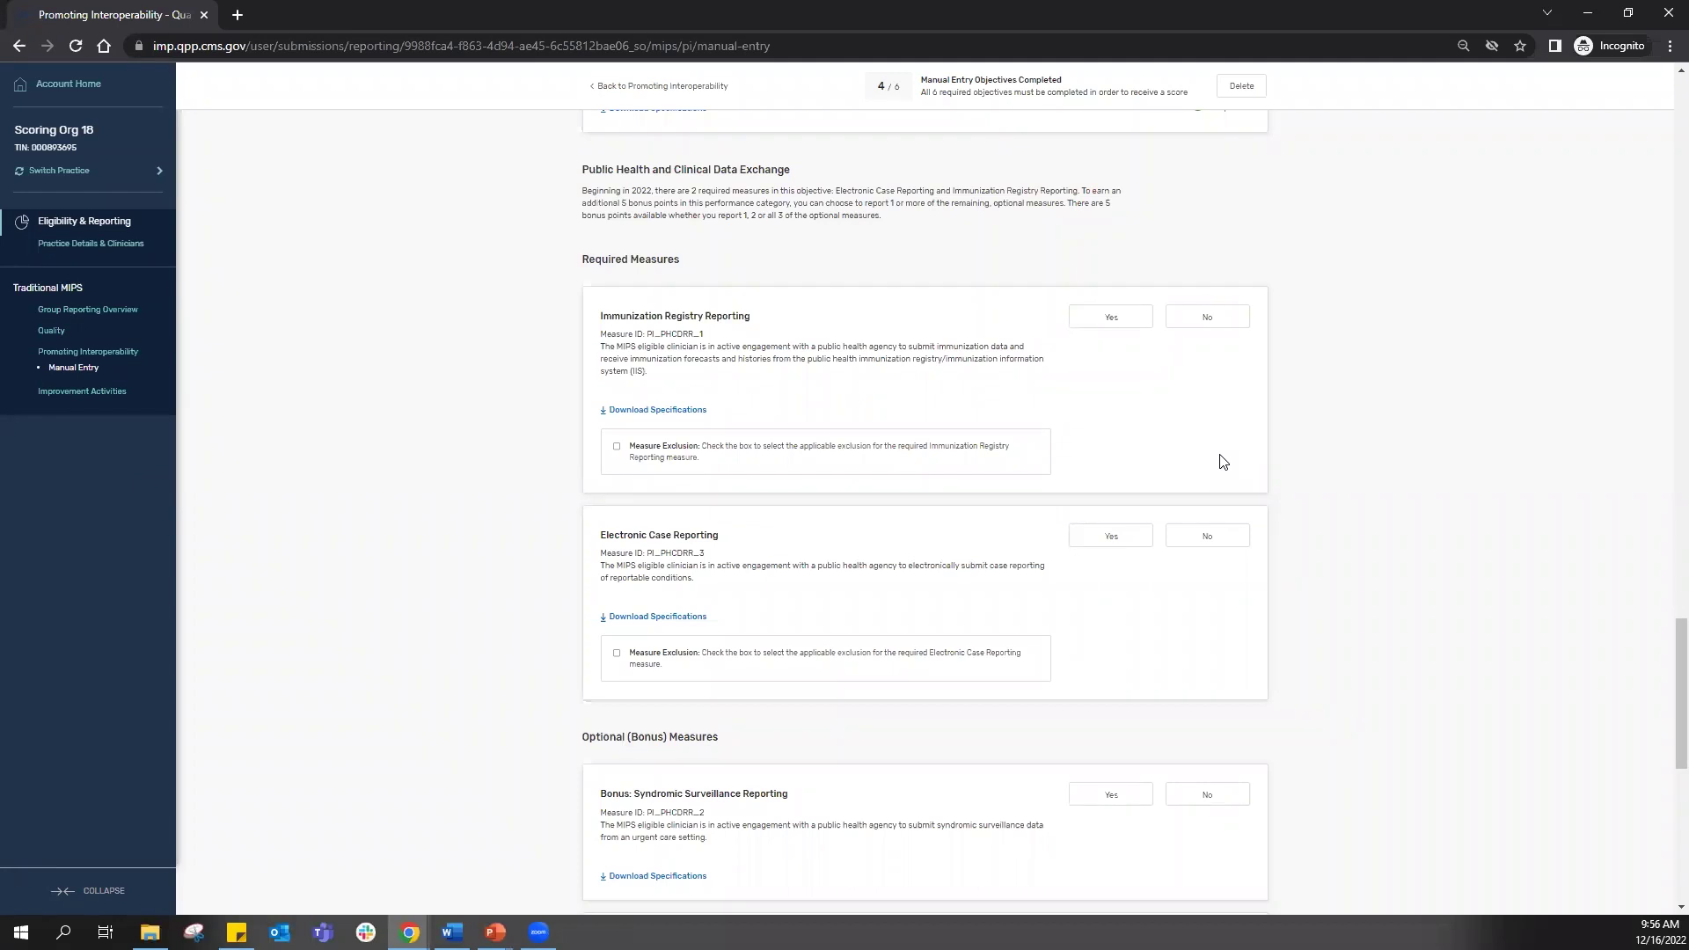
left_click(1072, 328)
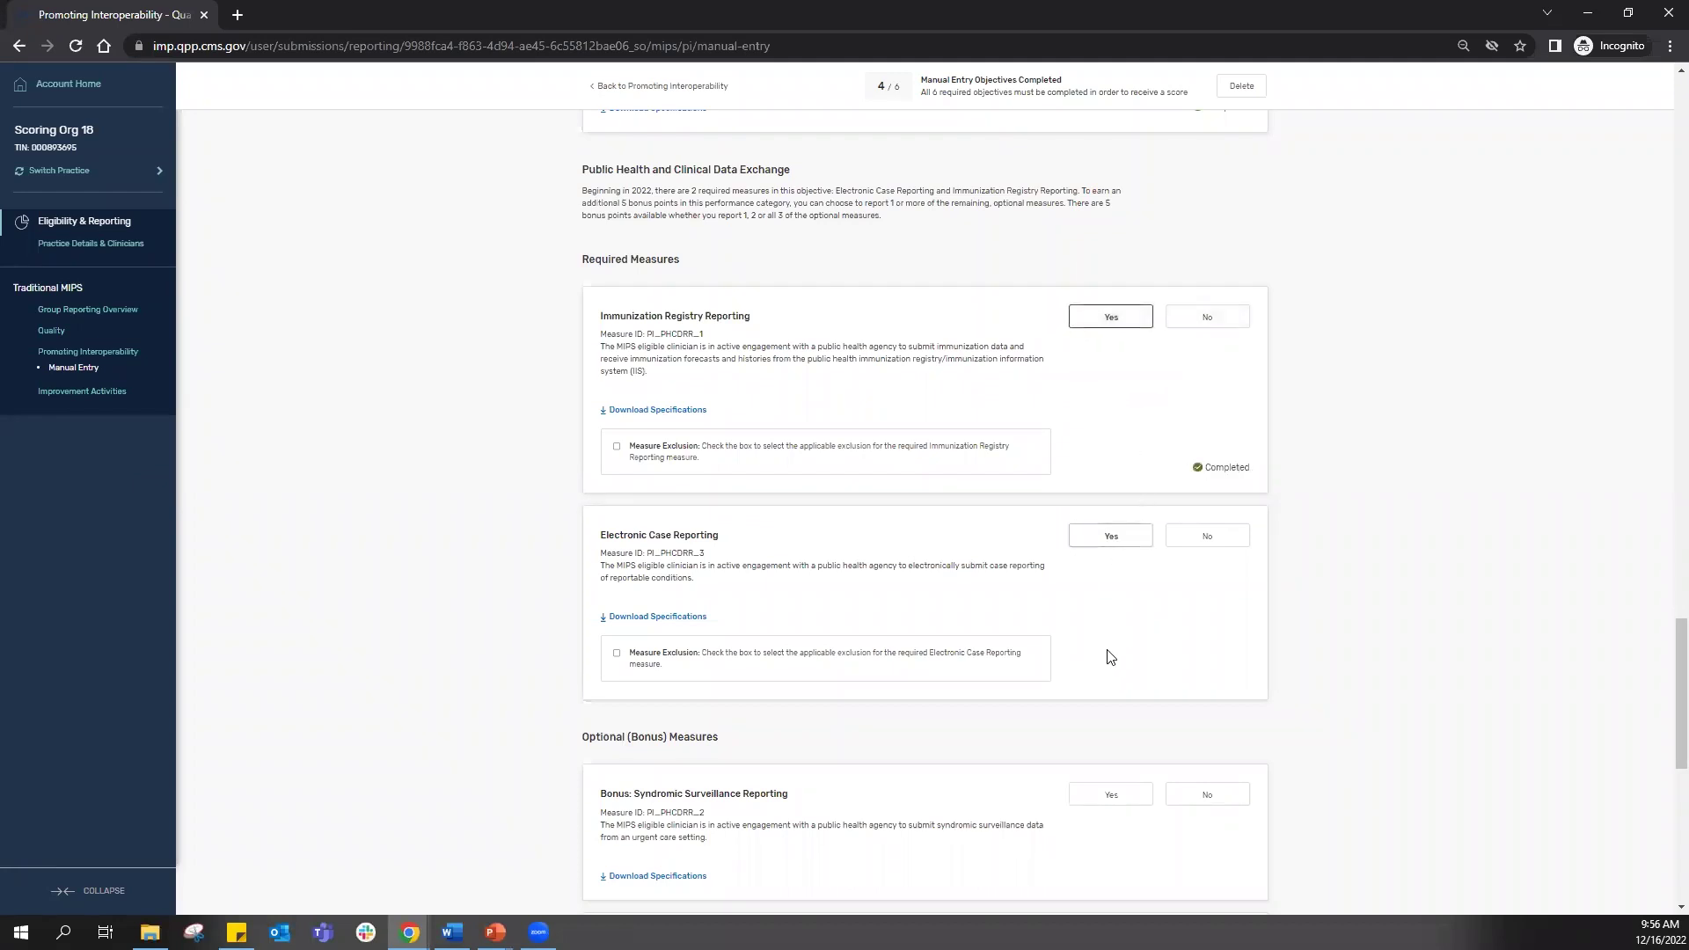
scroll(1106, 581, "down", 3)
left_click(1112, 442)
left_click(1116, 591)
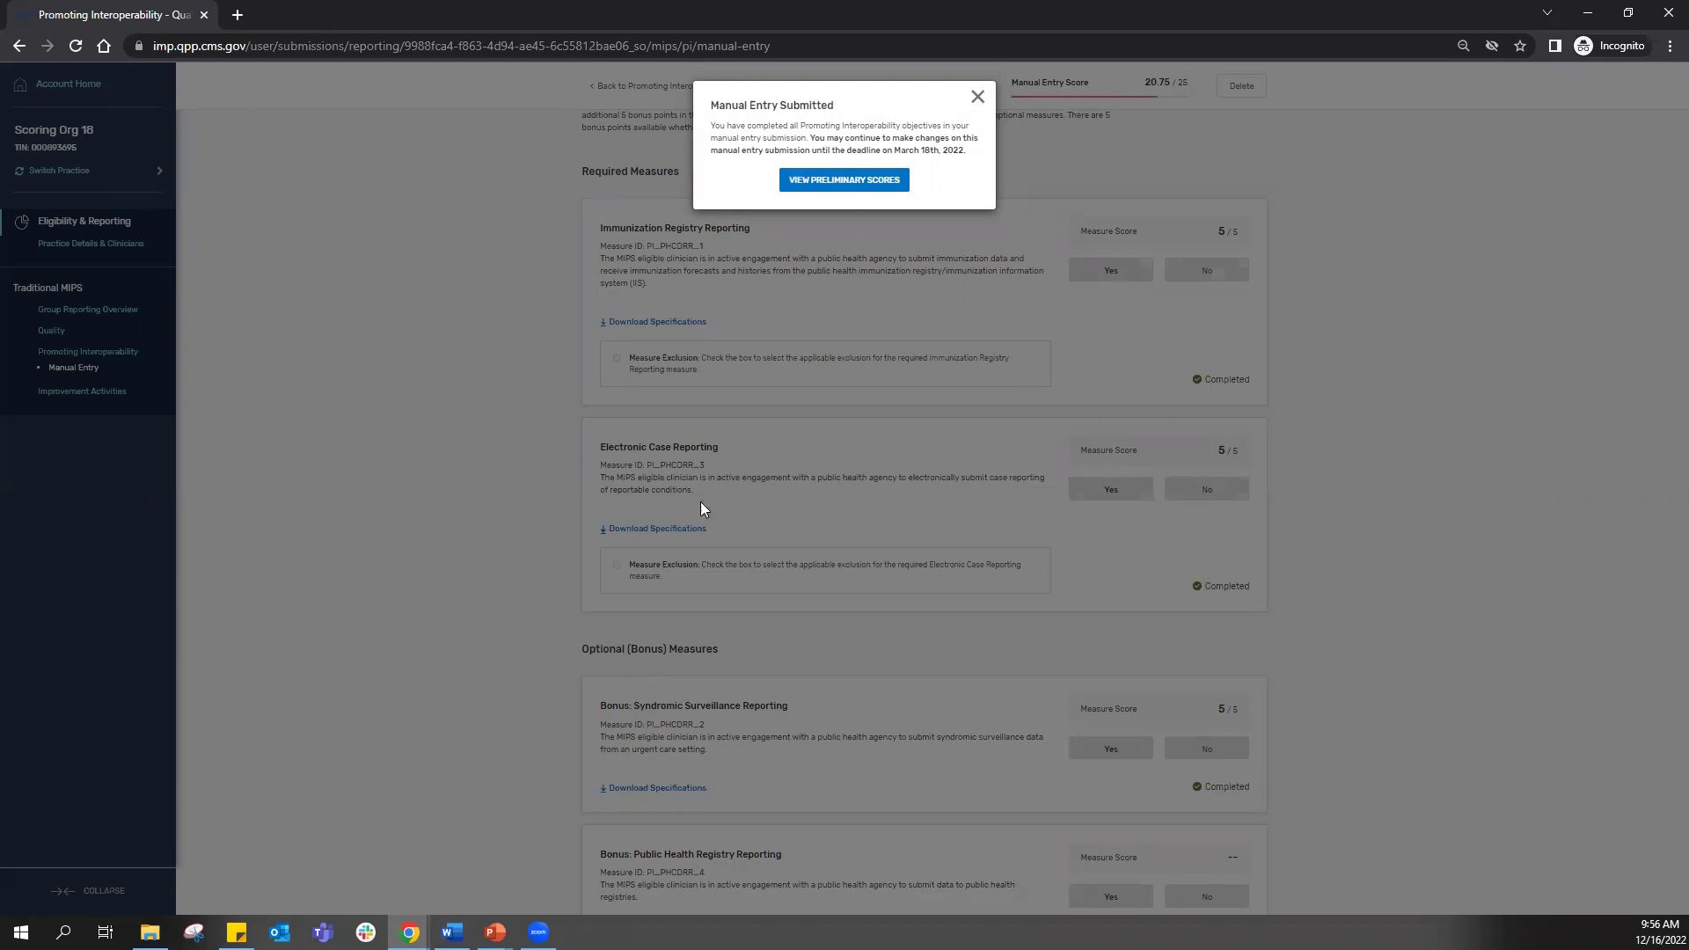
- Dismiss the Manual Entry Submitted confirmation
left_click(820, 185)
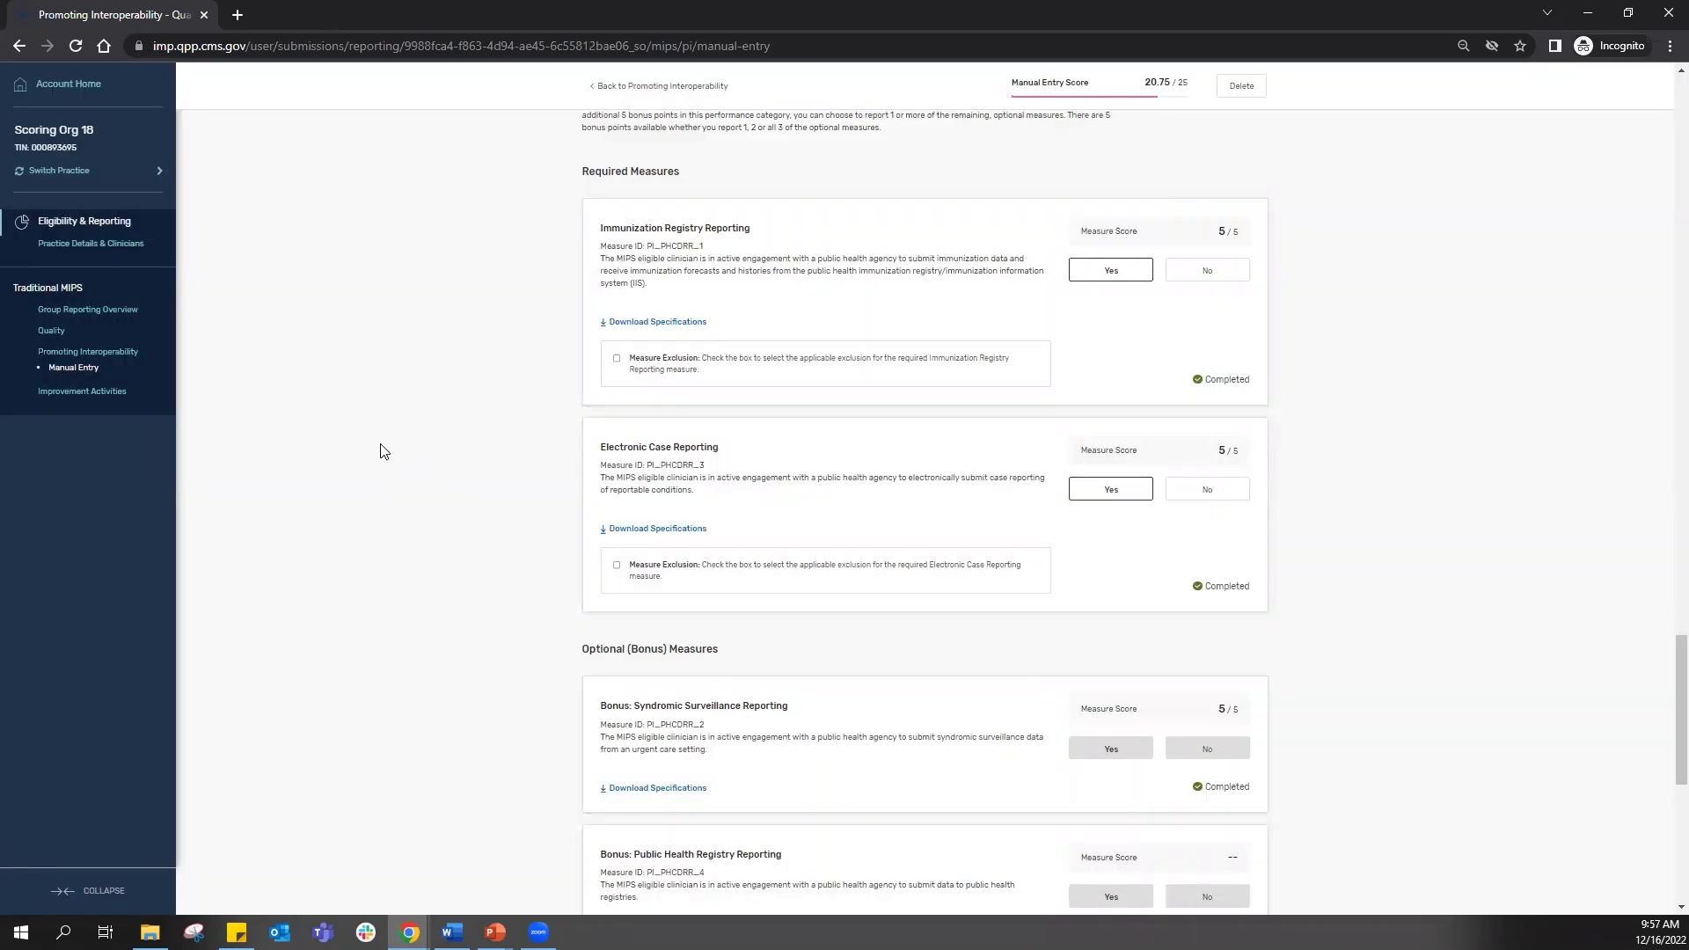
- Return to Group Reporting Overview, now showing a 20.75/100 preliminary score
left_click(70, 313)
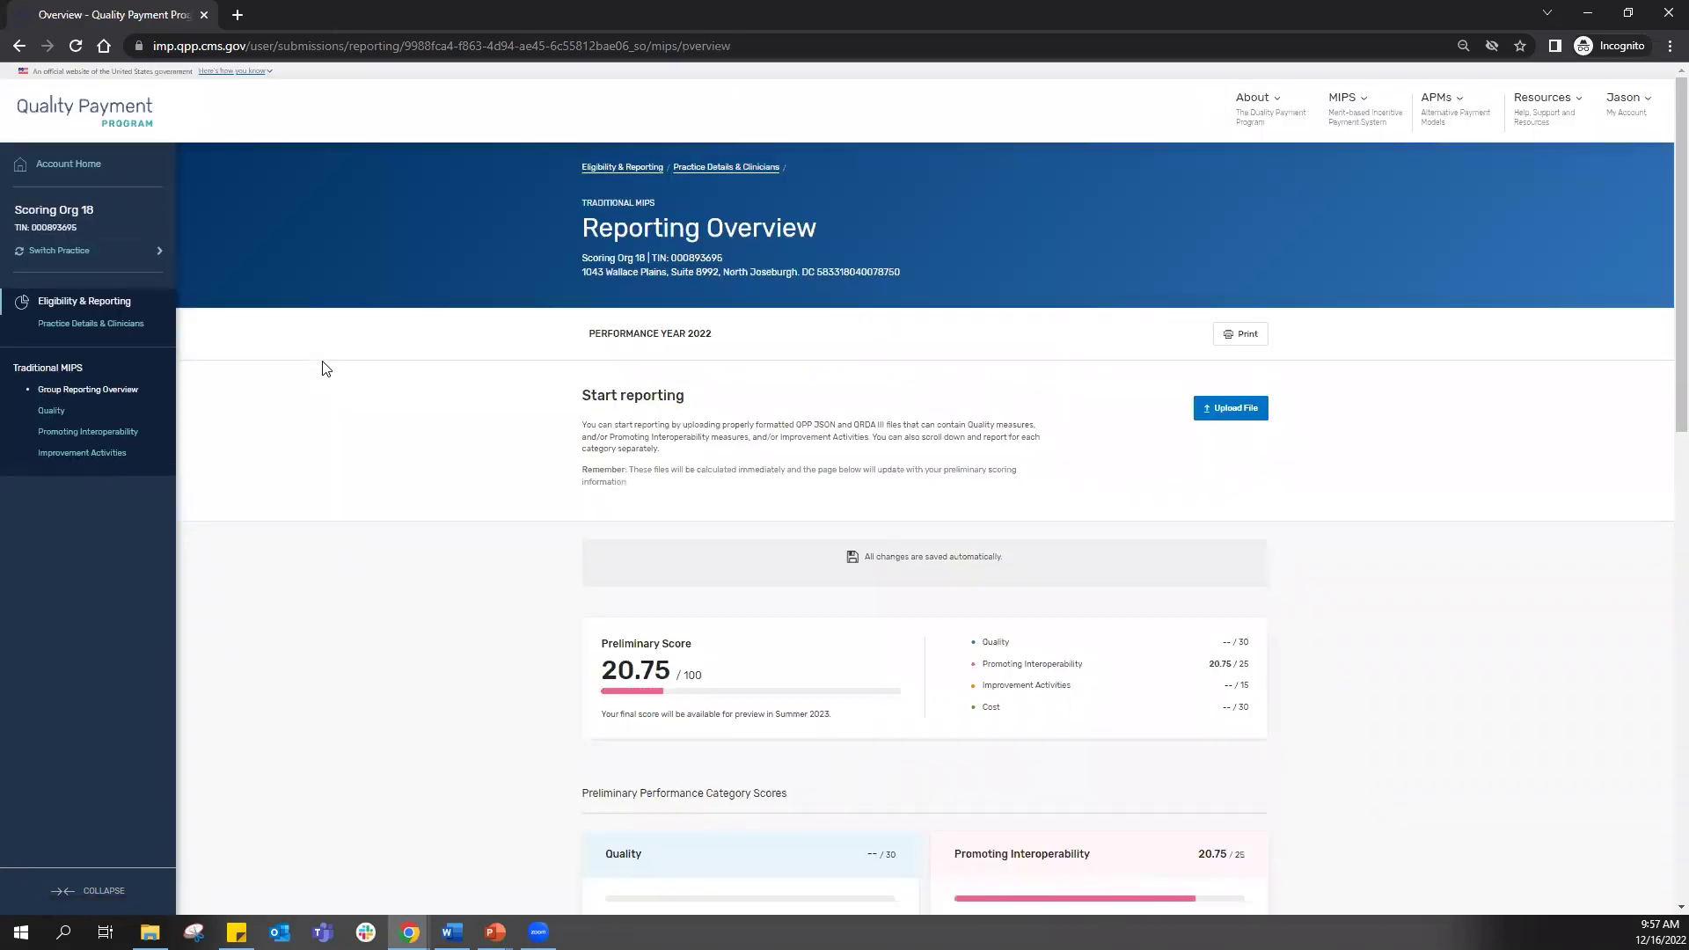